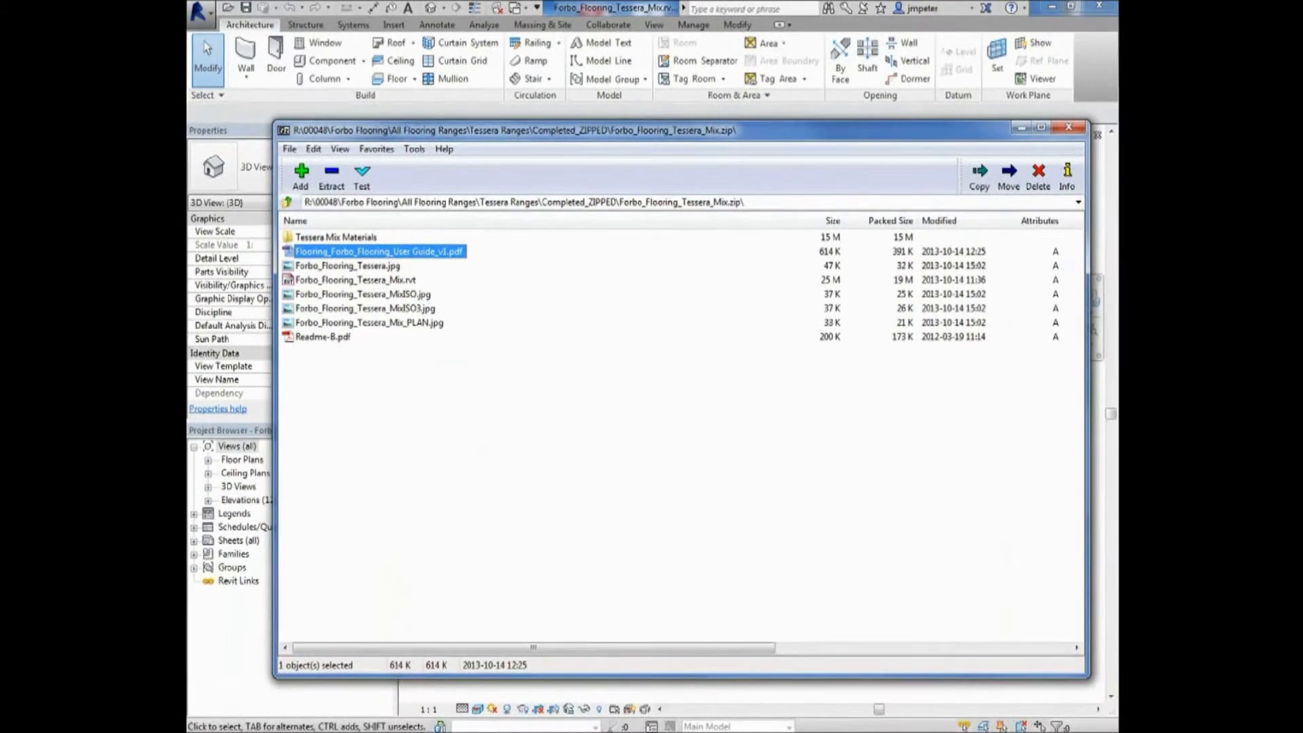
# Step: Open Flooring_Forbo_Flooring_User Guide_v1.pdf in Adobe Reader and scroll past the yellow cover to page 2
pyautogui.press('Return')
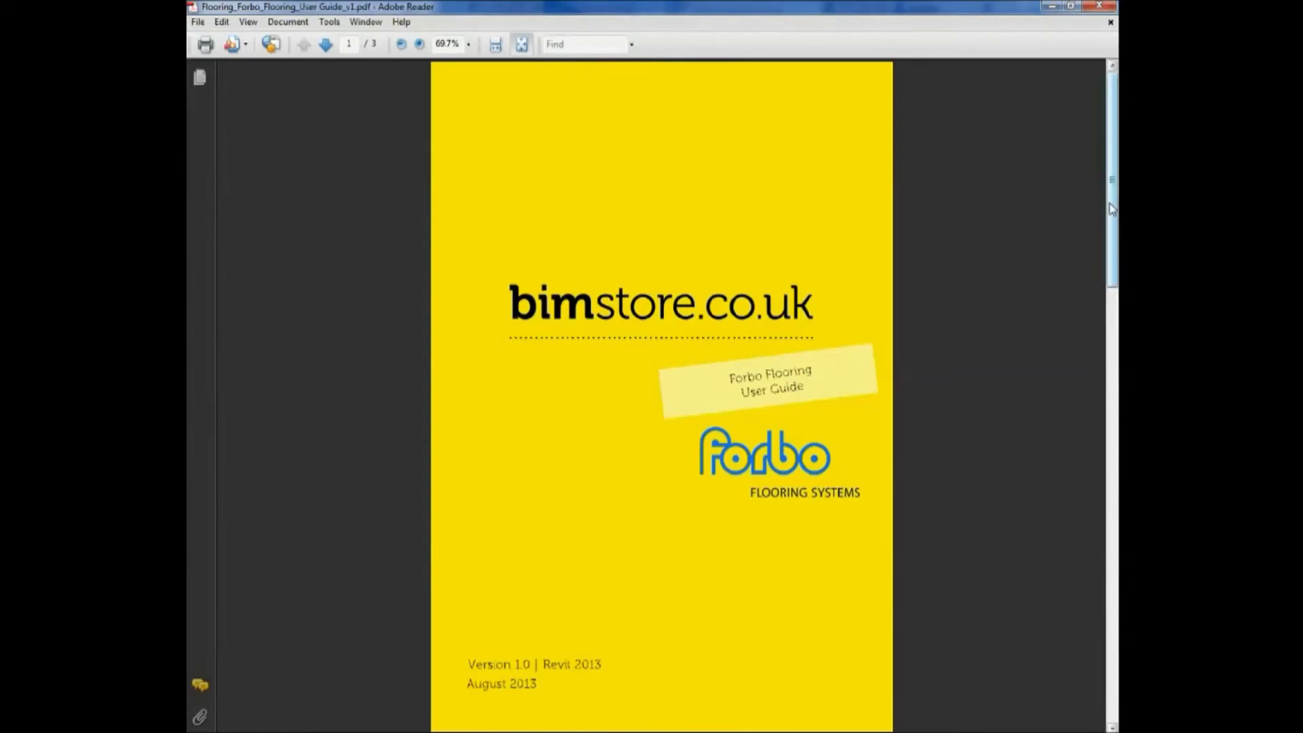
pyautogui.scroll(-3, 1111, 209)
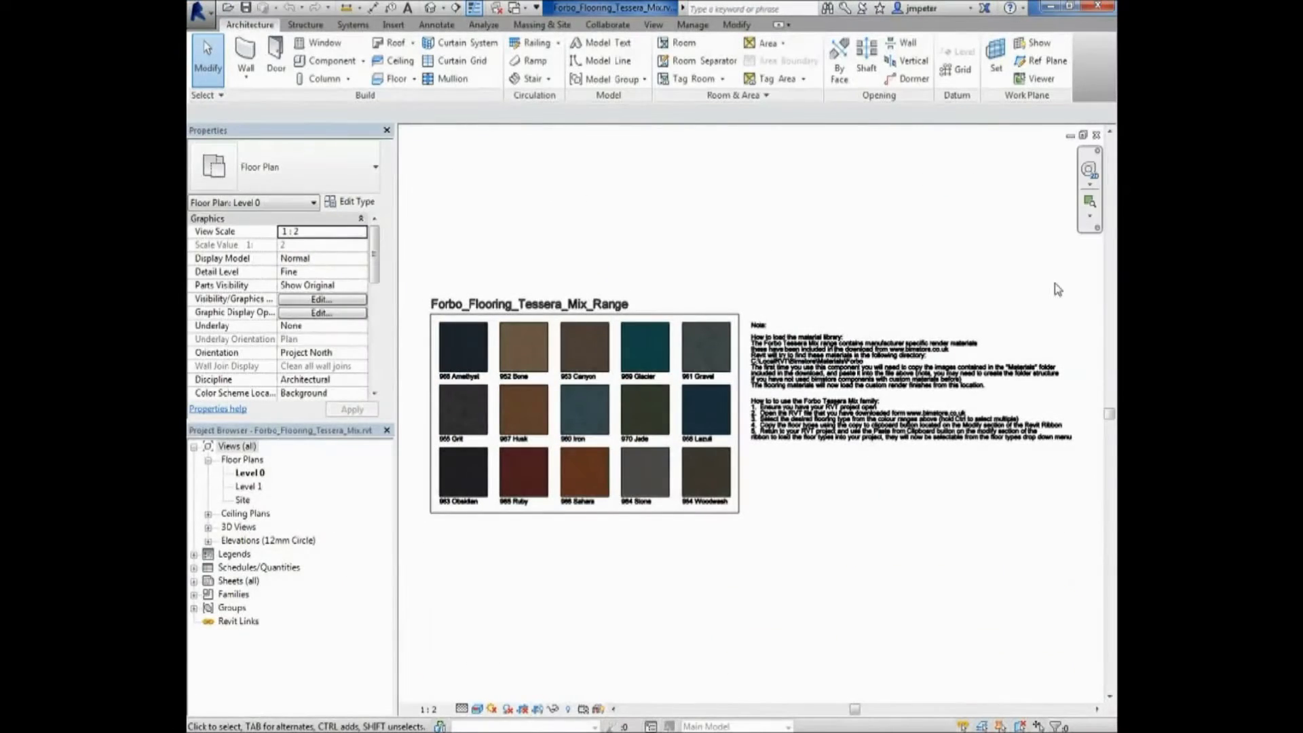
pyautogui.scroll(3, 1054, 283)
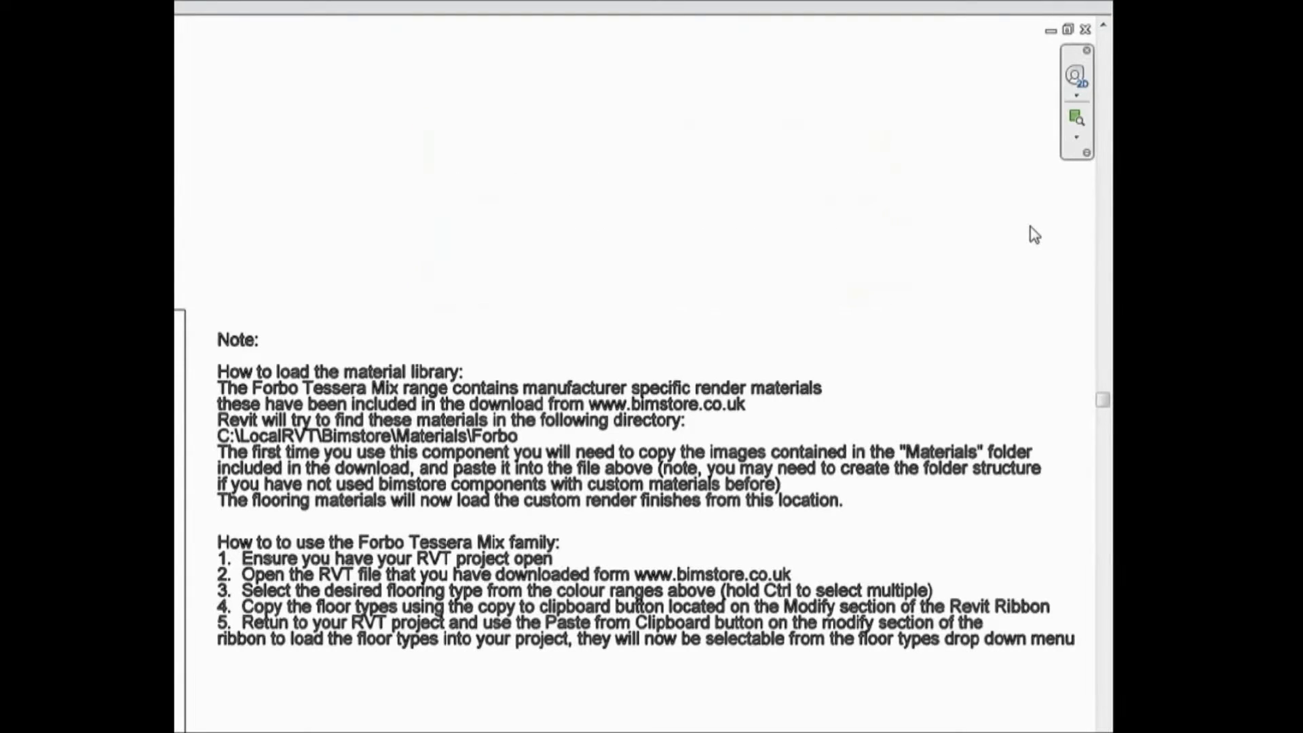
pyautogui.scroll(-3, 1034, 235)
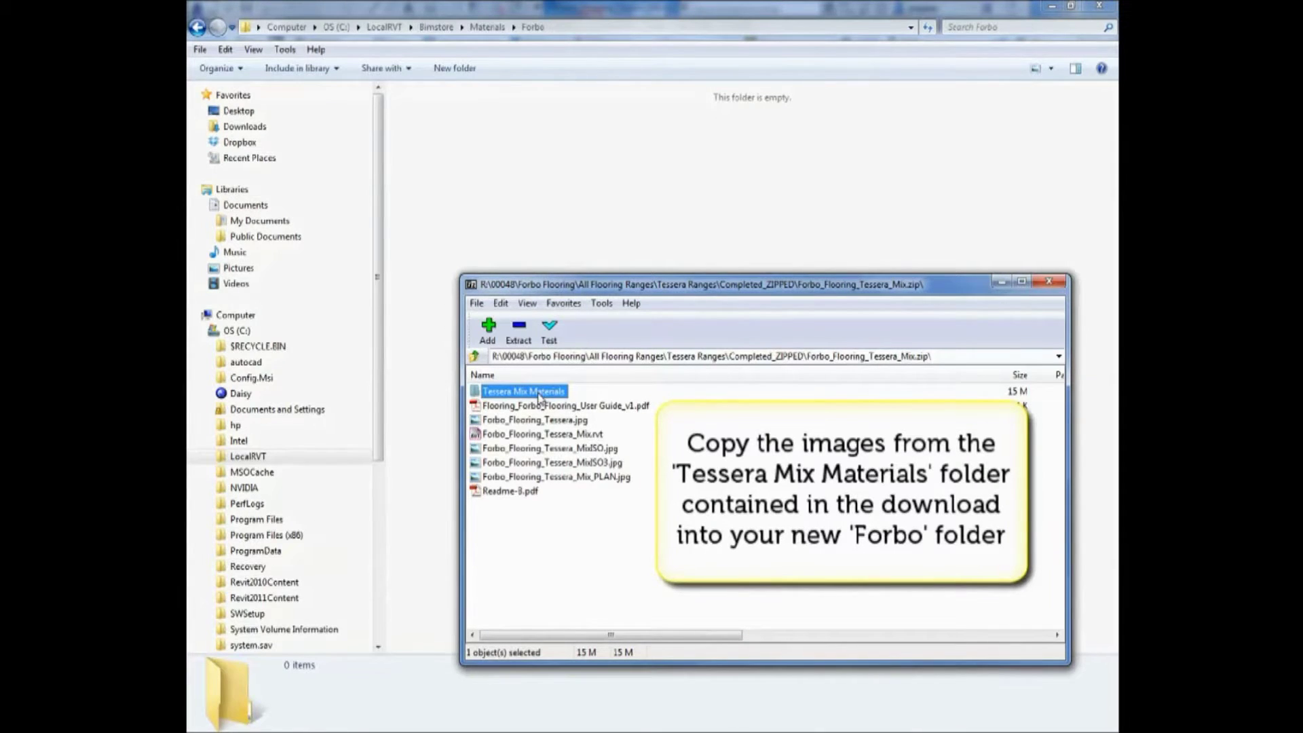
# Step: Copy the 15 Tessera Mix jpg textures from the archive into C:\LocalRVT\Bimstore\Materials\Forbo
pyautogui.doubleClick(539, 395)
pyautogui.moveTo(608, 610); pyautogui.dragTo(516, 396)
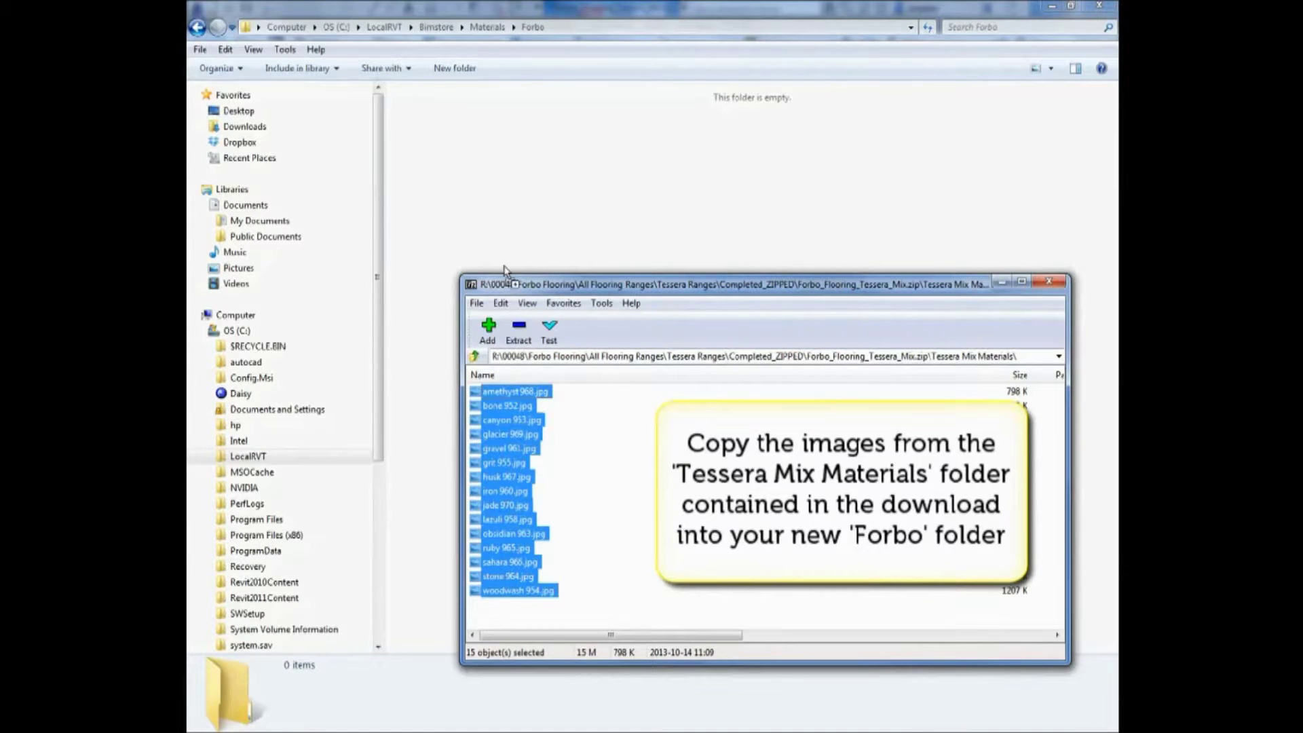
pyautogui.moveTo(494, 175); pyautogui.dragTo(495, 179)
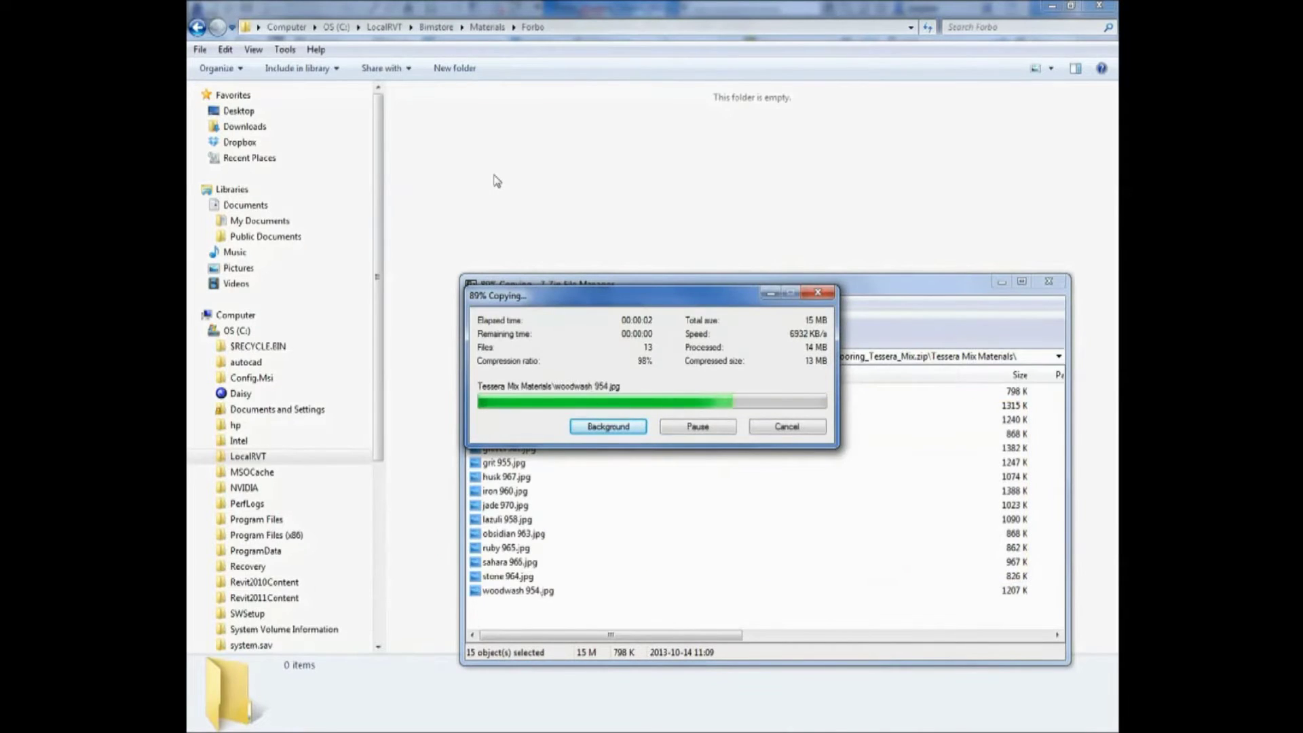
pyautogui.click(521, 388)
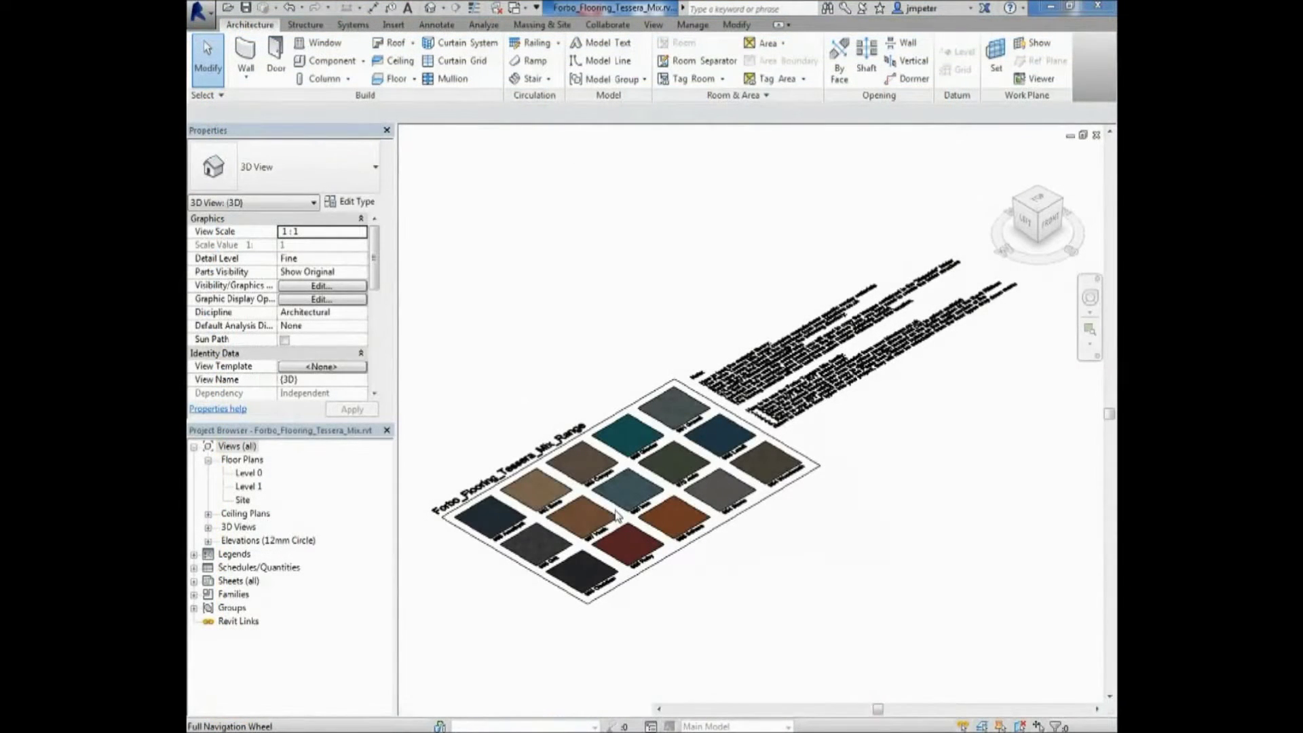
pyautogui.scroll(5, 615, 494)
pyautogui.scroll(4, 615, 501)
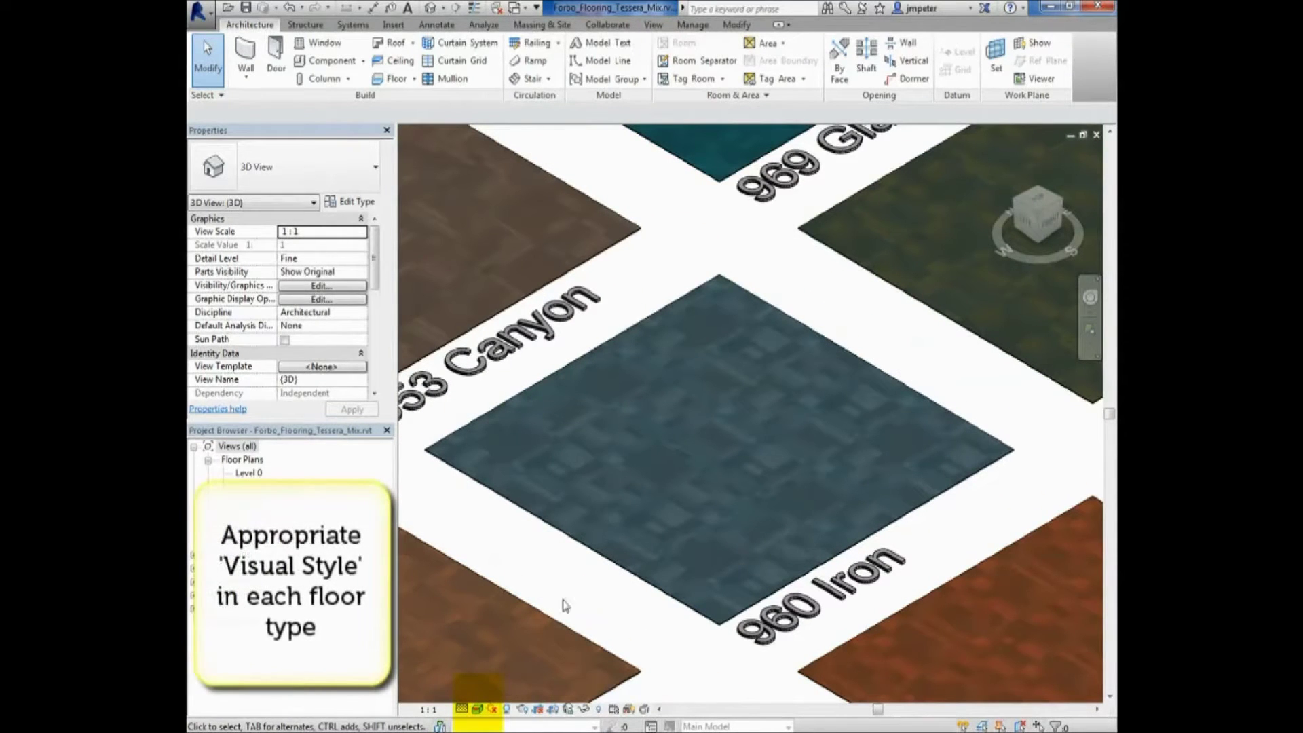
pyautogui.click(477, 709)
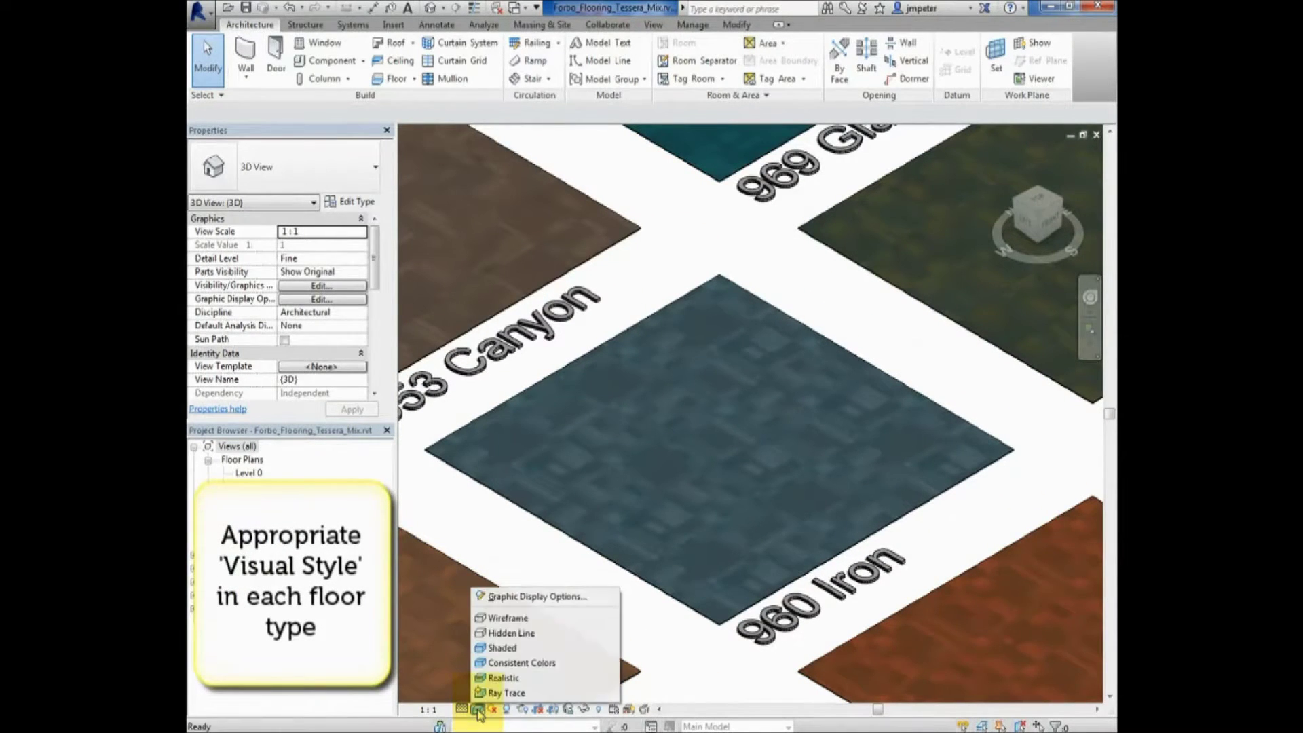
pyautogui.click(502, 648)
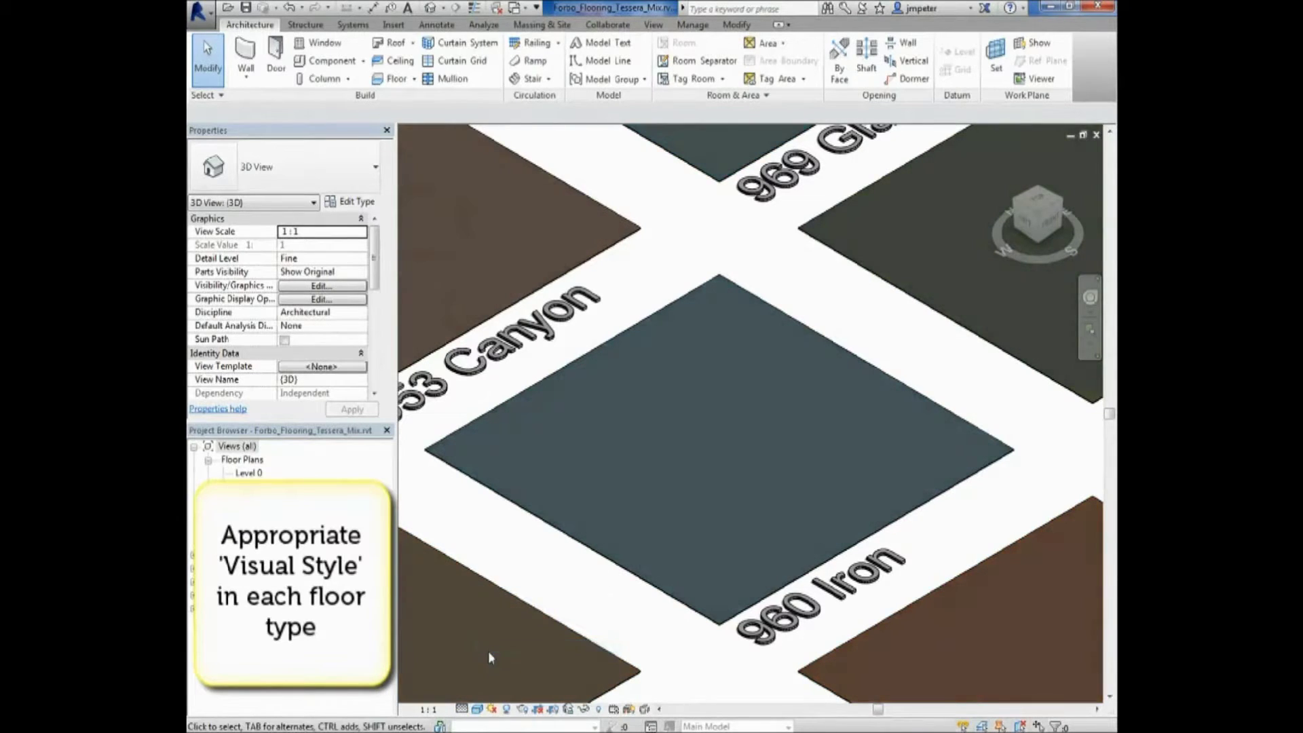
pyautogui.click(477, 709)
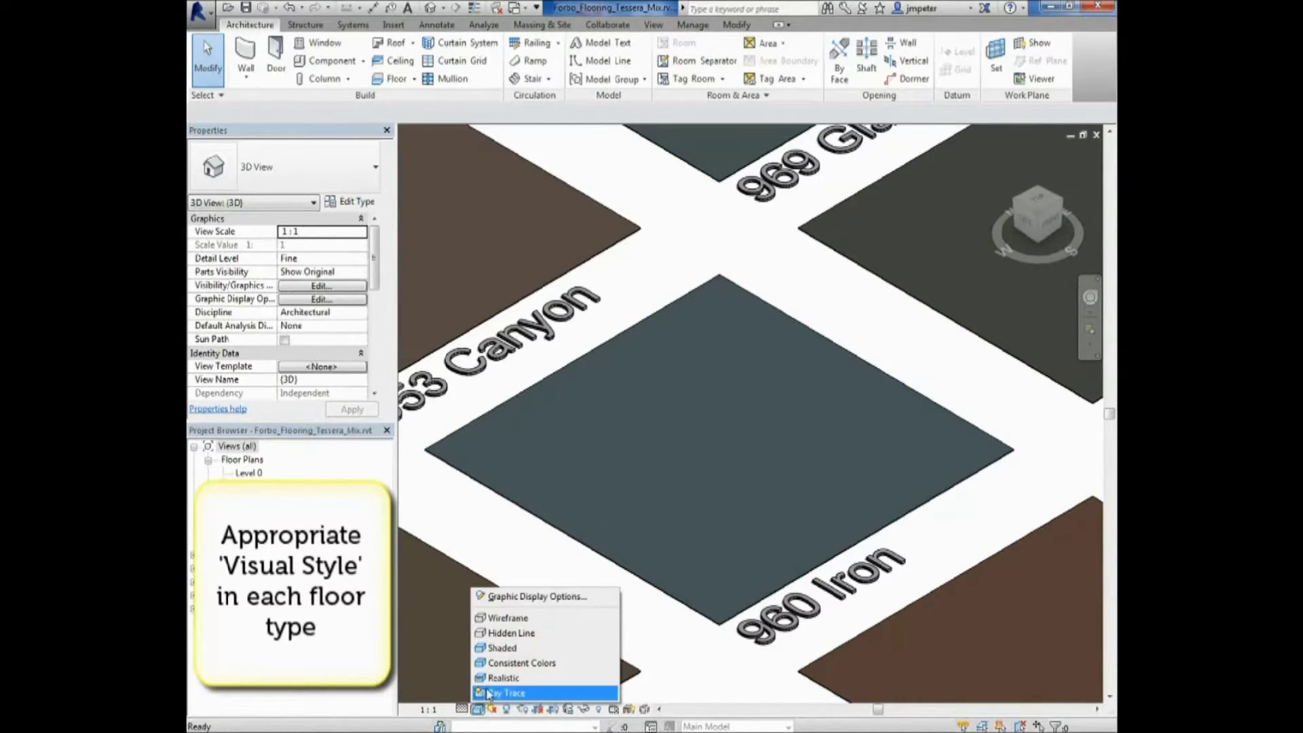
pyautogui.click(500, 663)
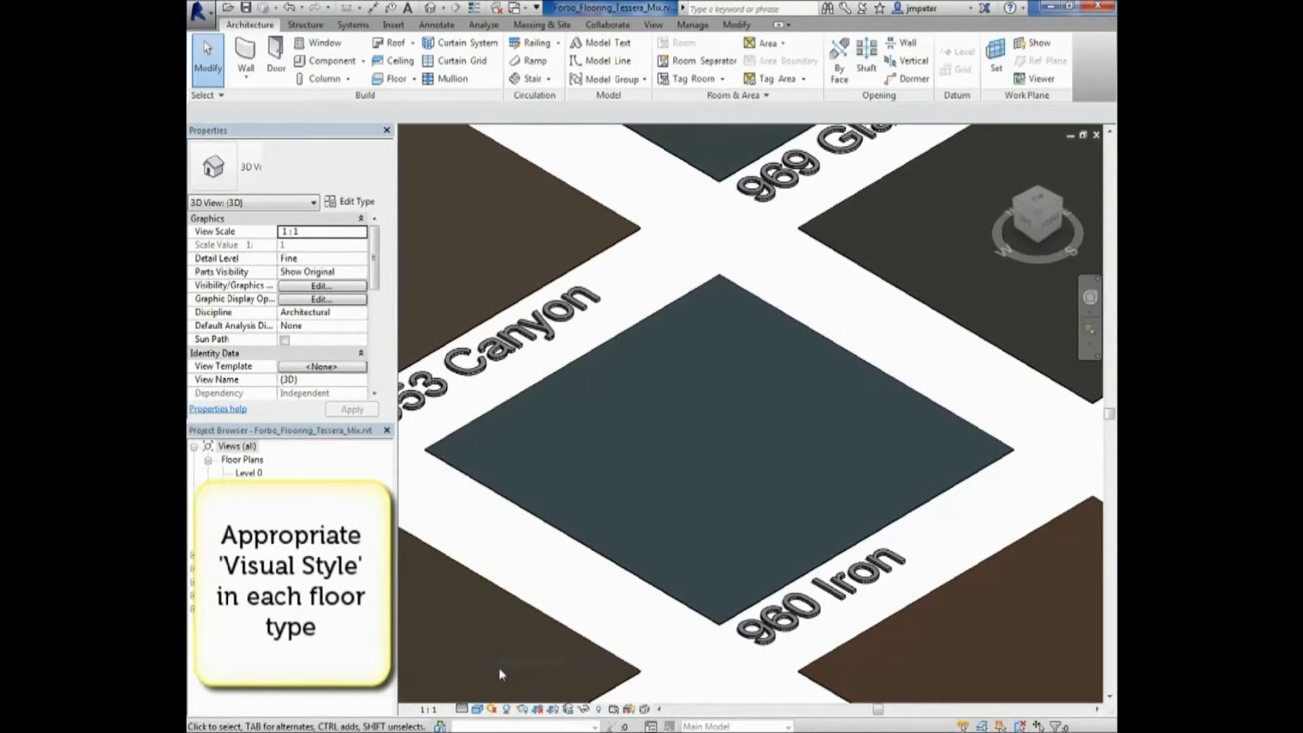
pyautogui.click(477, 709)
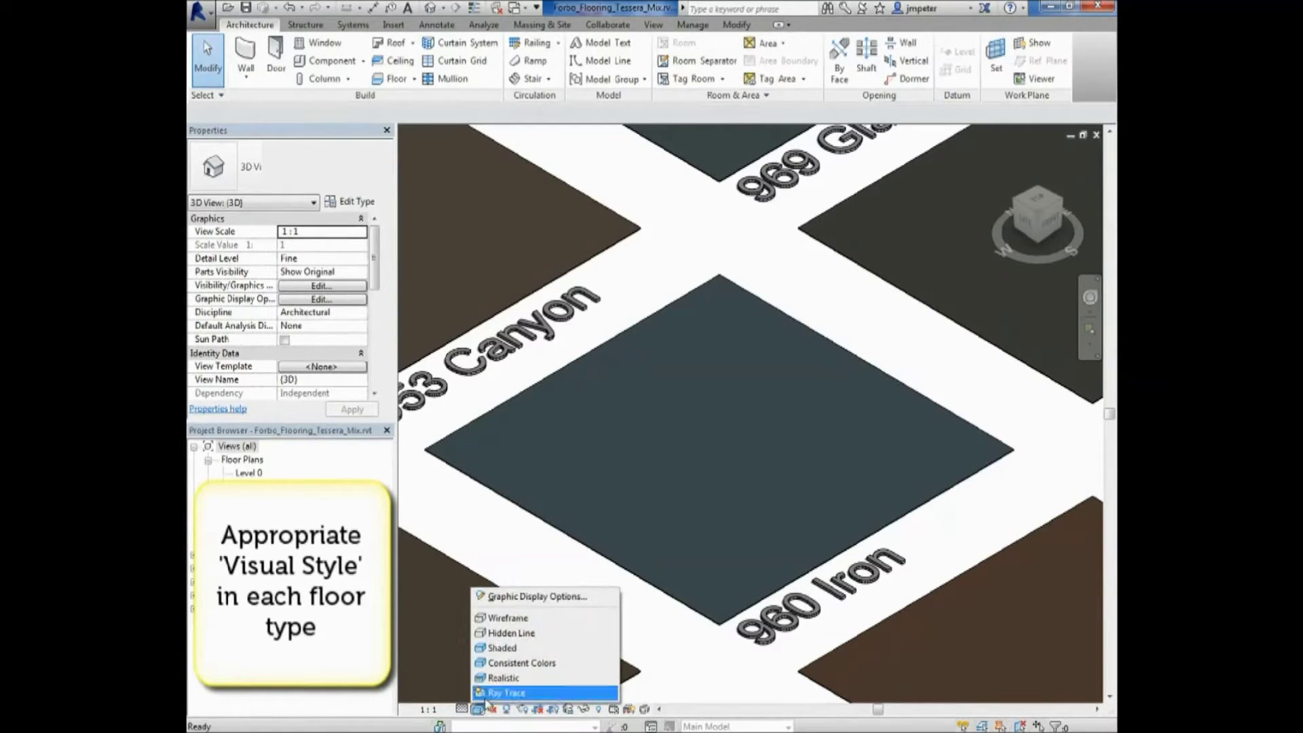
pyautogui.click(496, 678)
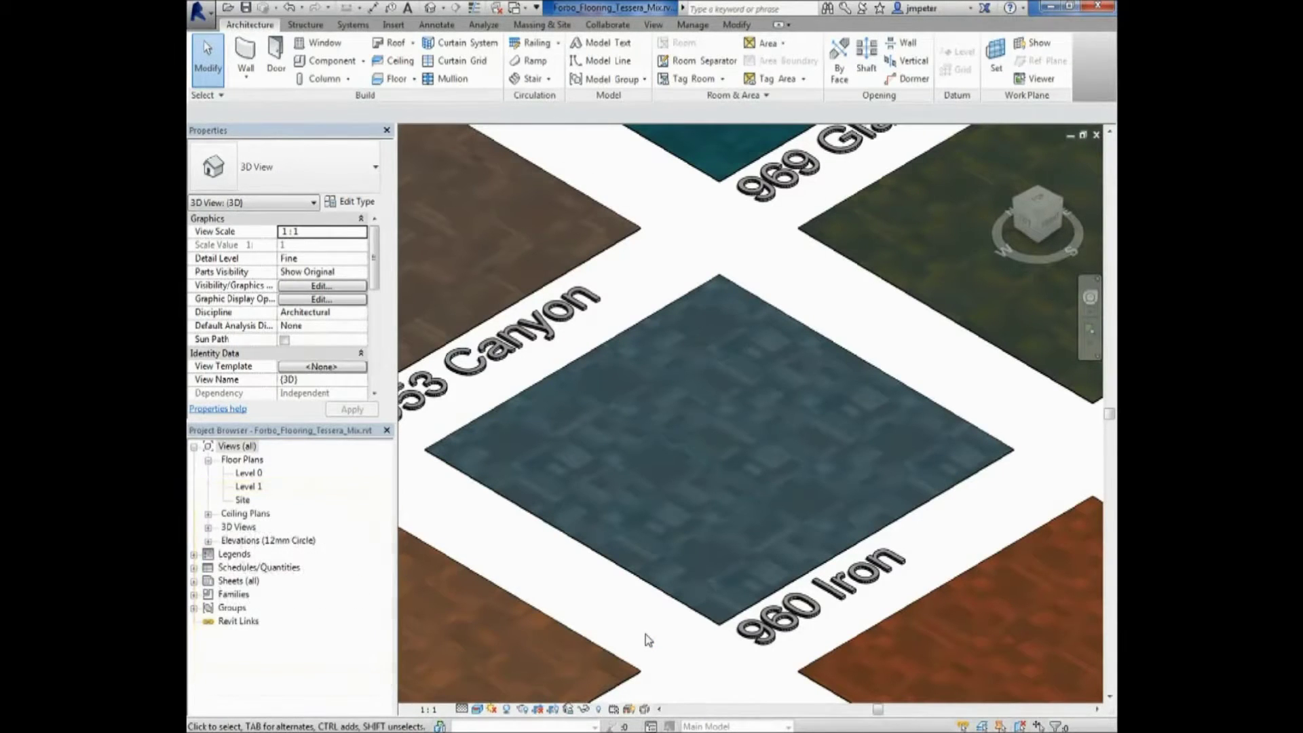
# Step: Review the 960 Iron floor type's structure layers, then open its manufacturer URL in the browser
pyautogui.click(677, 610)
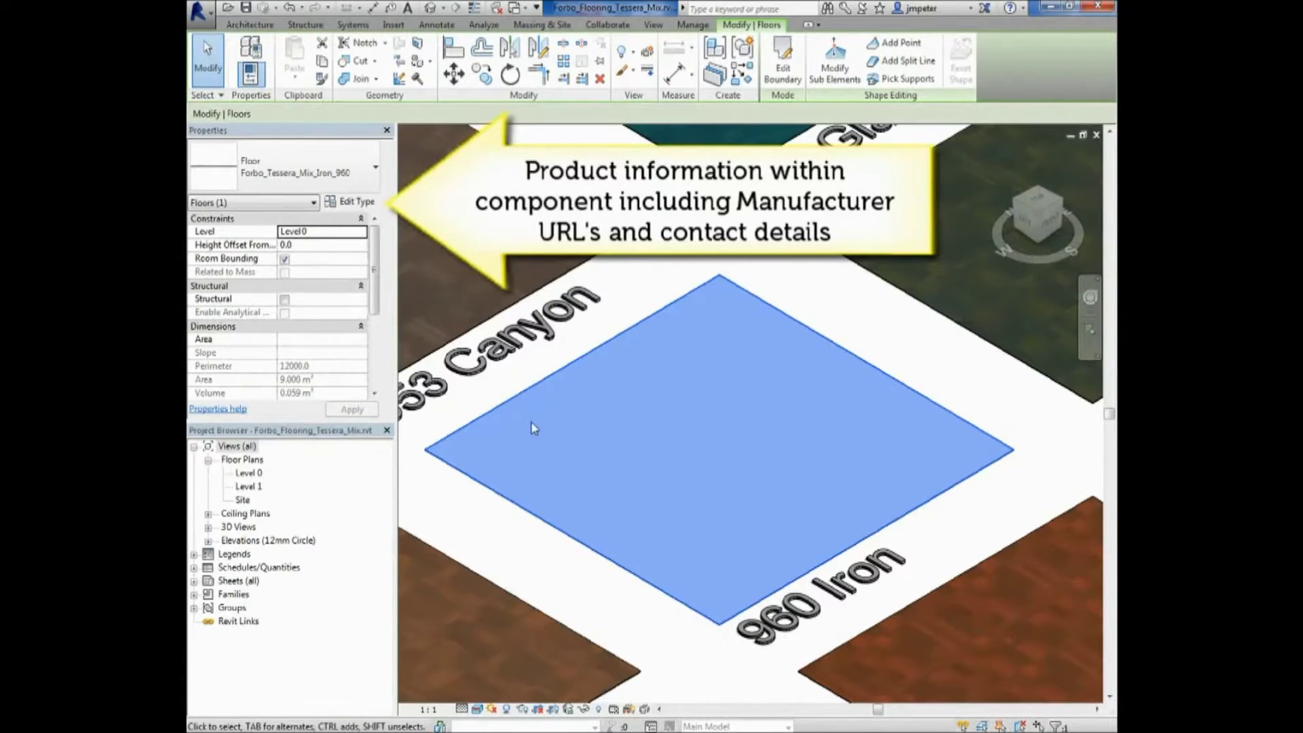
pyautogui.click(347, 212)
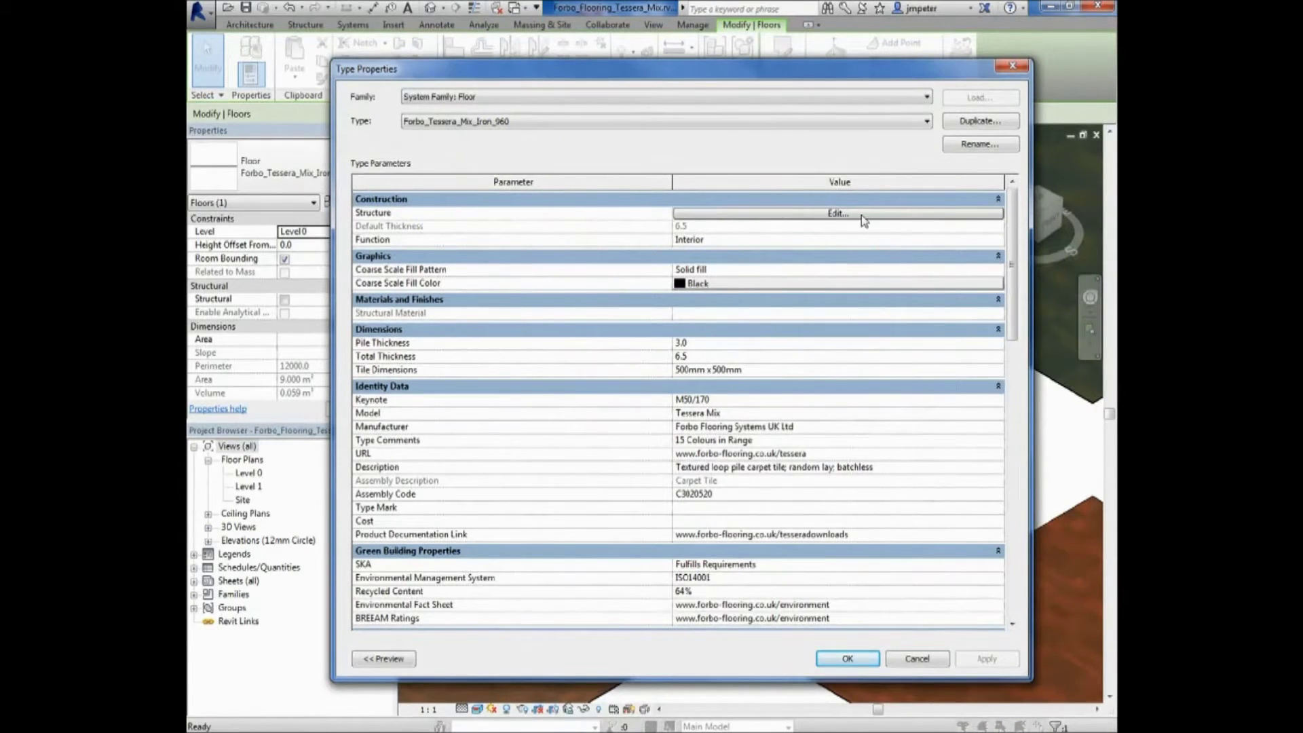
pyautogui.click(880, 214)
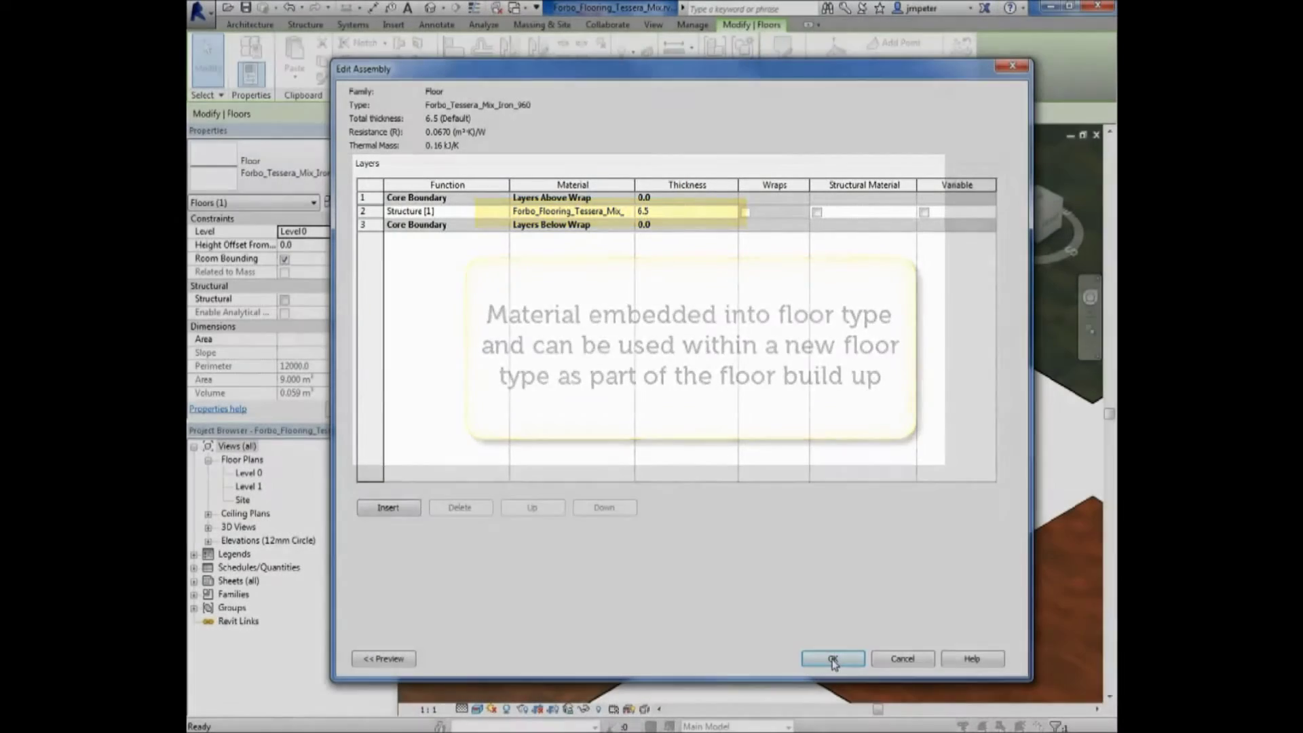
pyautogui.click(832, 658)
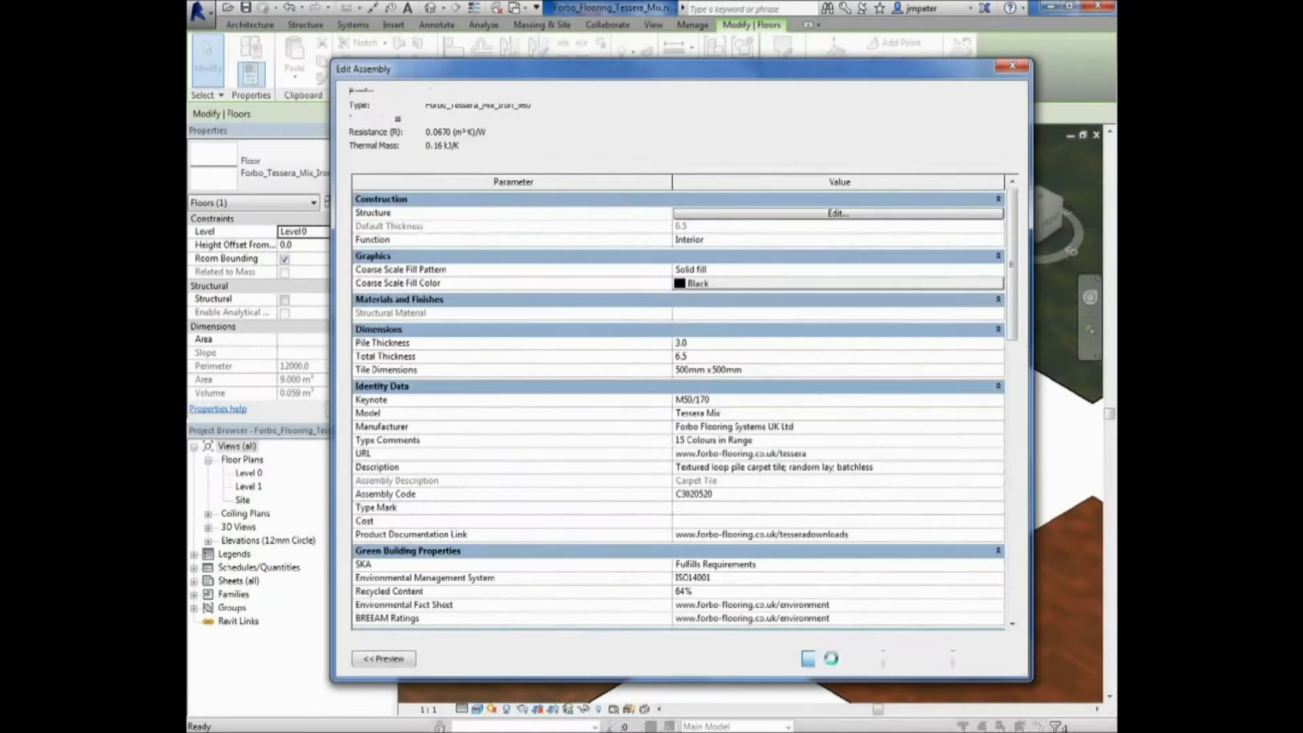
pyautogui.click(1000, 455)
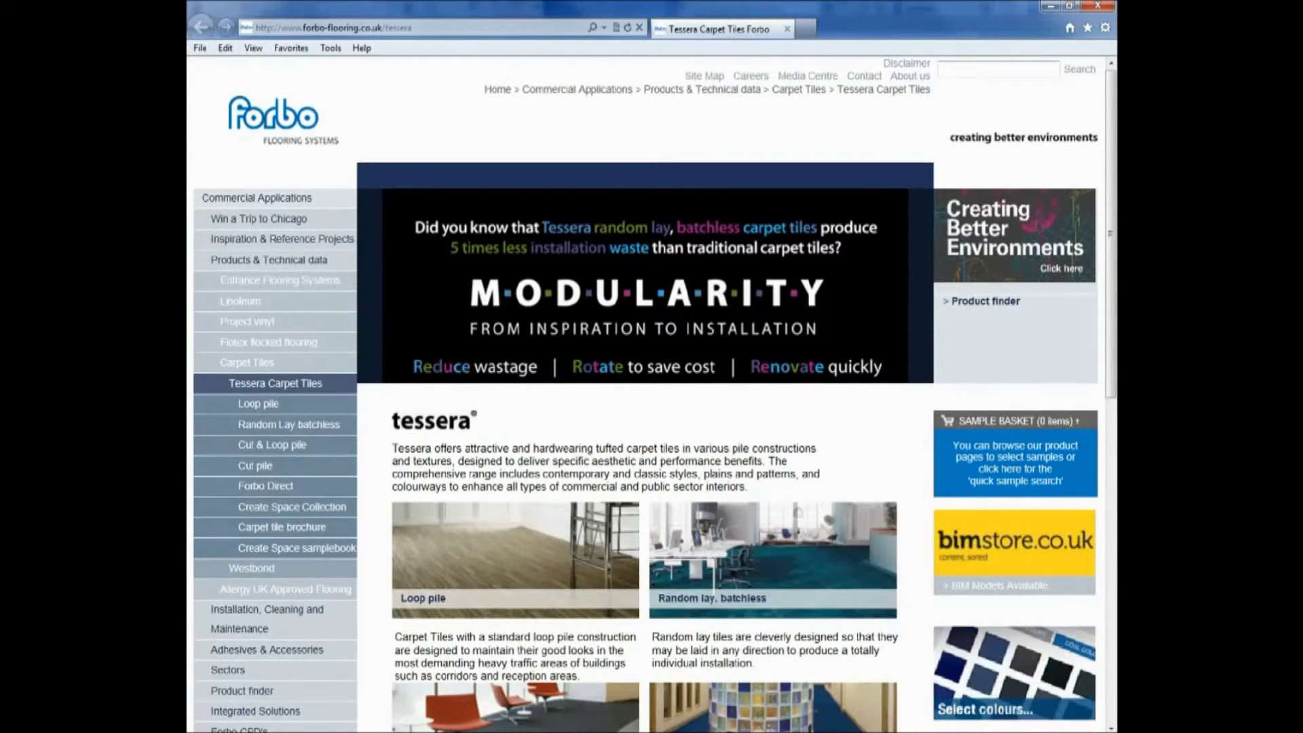
# Step: Close the product page, view the Tessera downloads page via the Product Documentation Link, then close it
pyautogui.click(1094, 9)
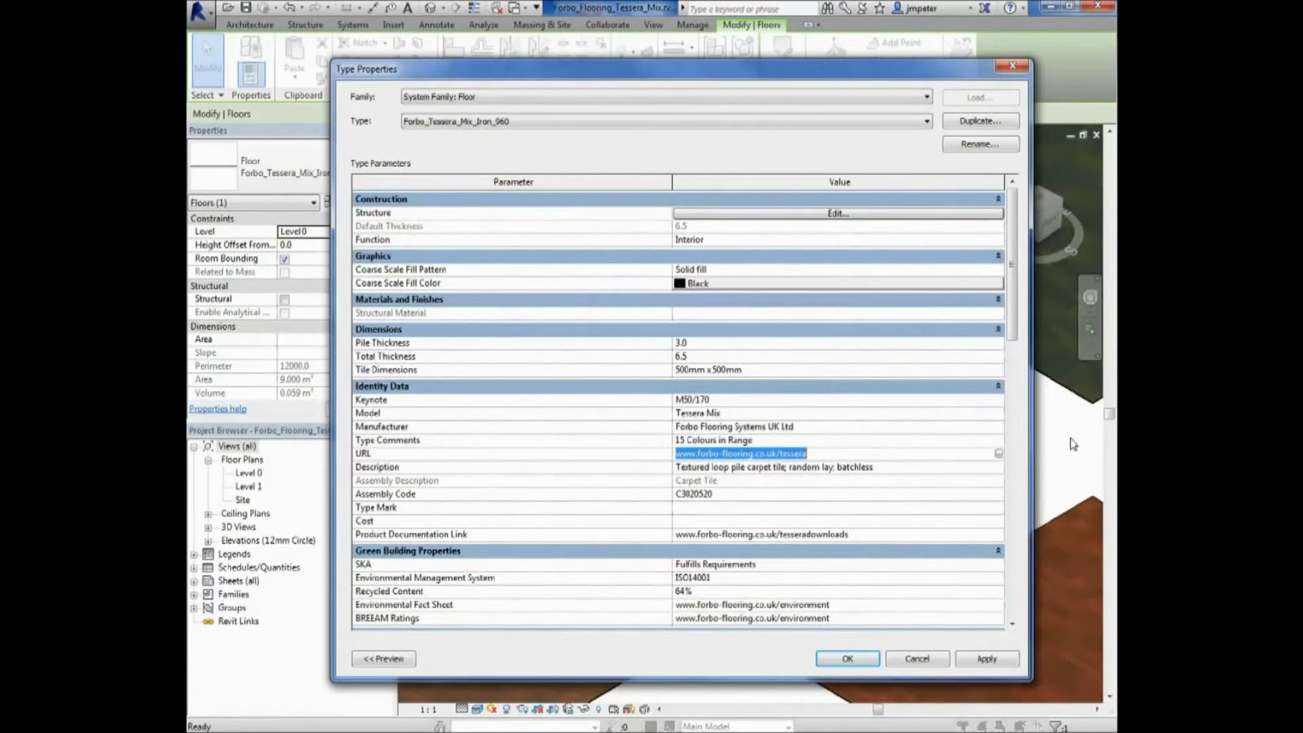
pyautogui.click(1003, 534)
pyautogui.click(999, 534)
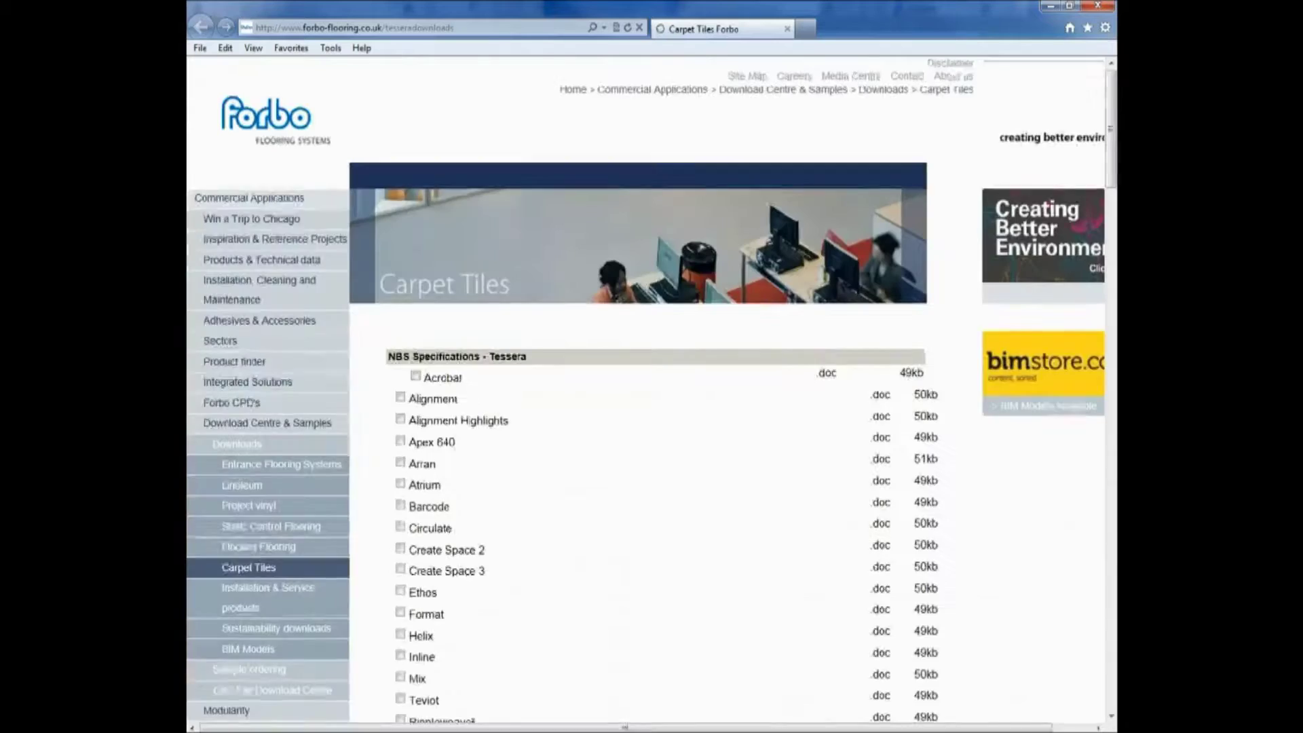
pyautogui.click(1095, 8)
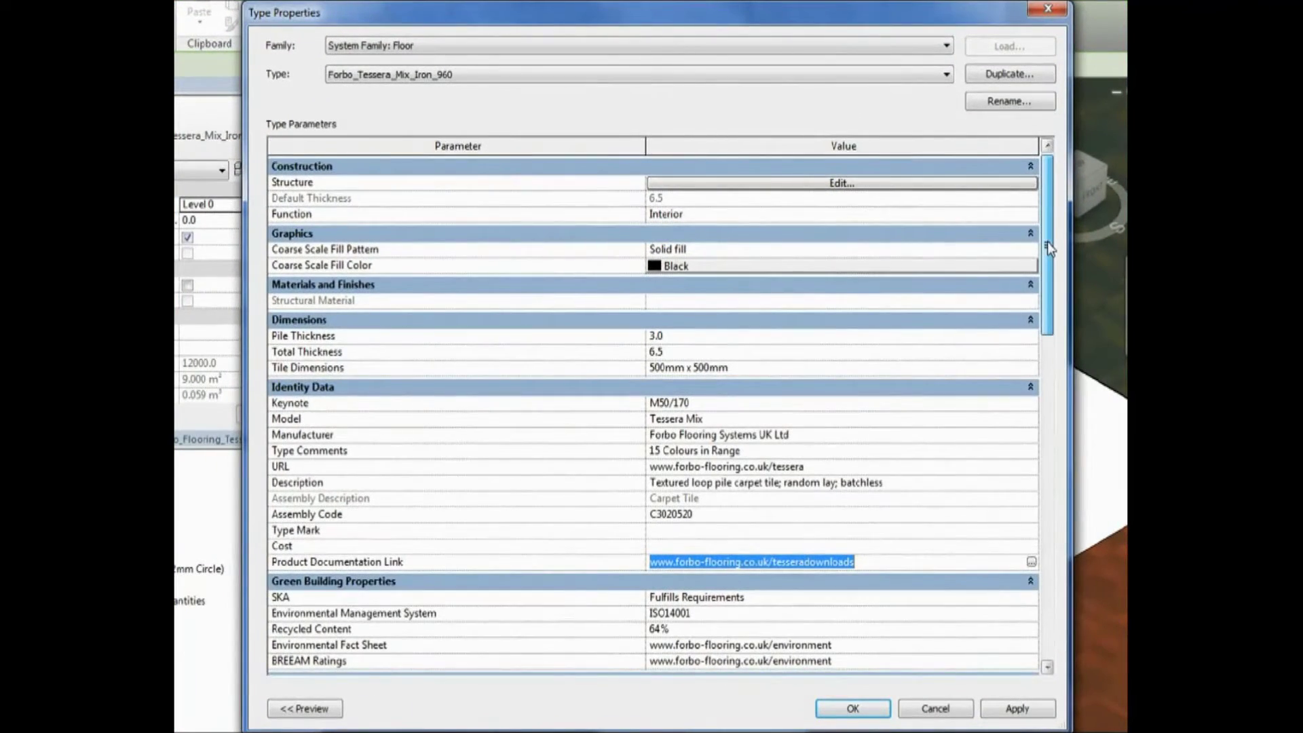
pyautogui.moveTo(1049, 248); pyautogui.dragTo(1055, 580)
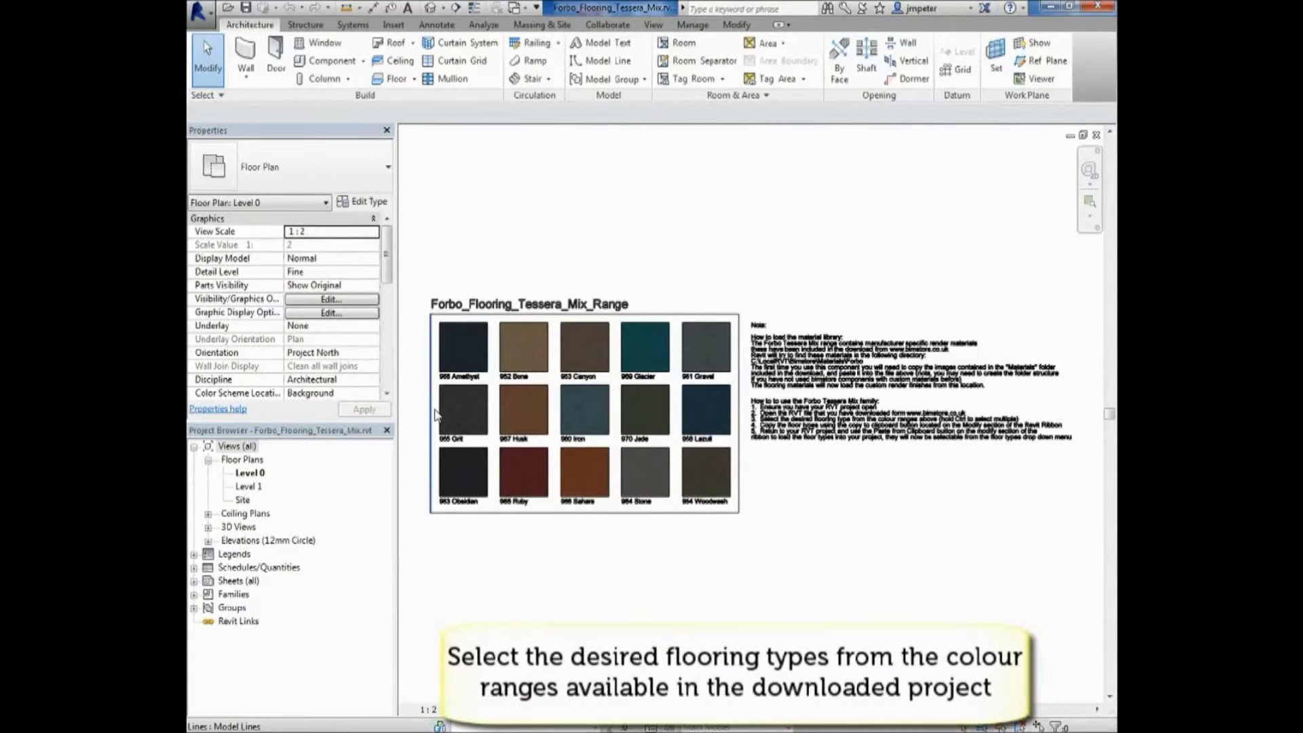
# Step: Select the Iron 960, Grit 955 and Ruby floor swatches and copy them to the clipboard
pyautogui.scroll(4, 434, 409)
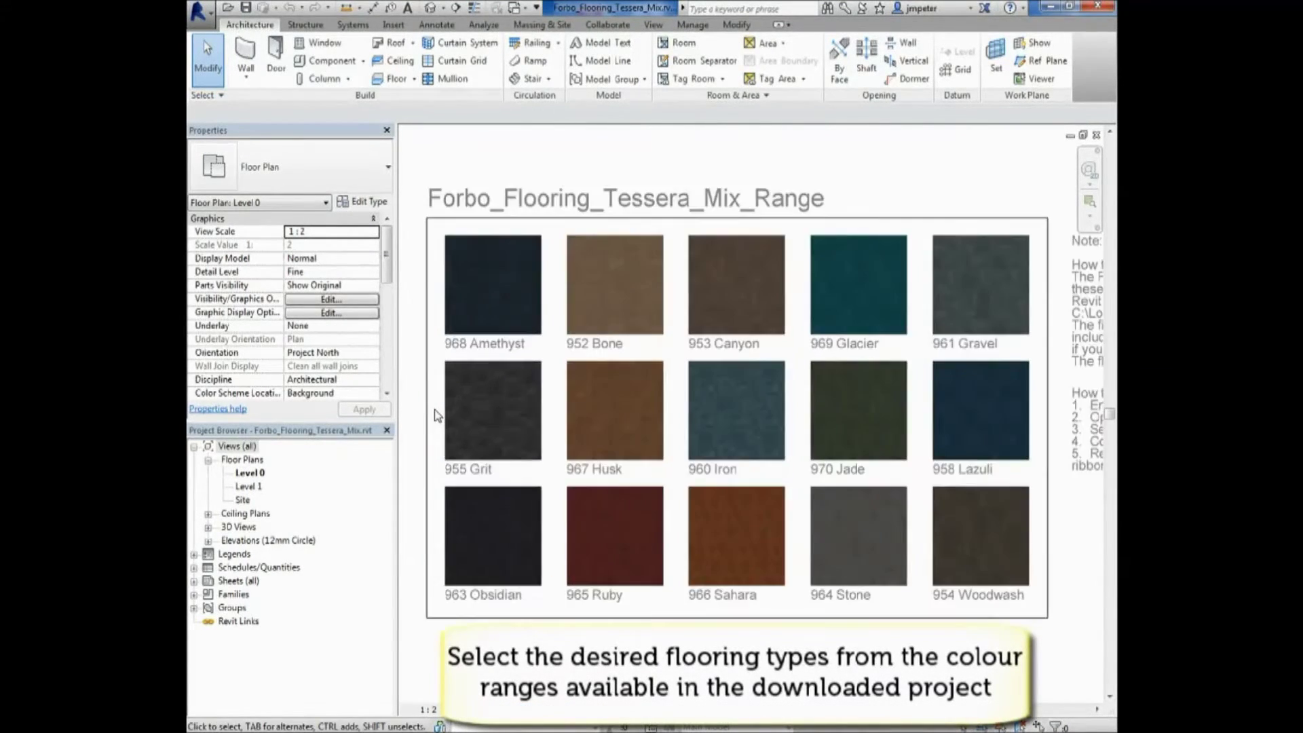
pyautogui.click(787, 449)
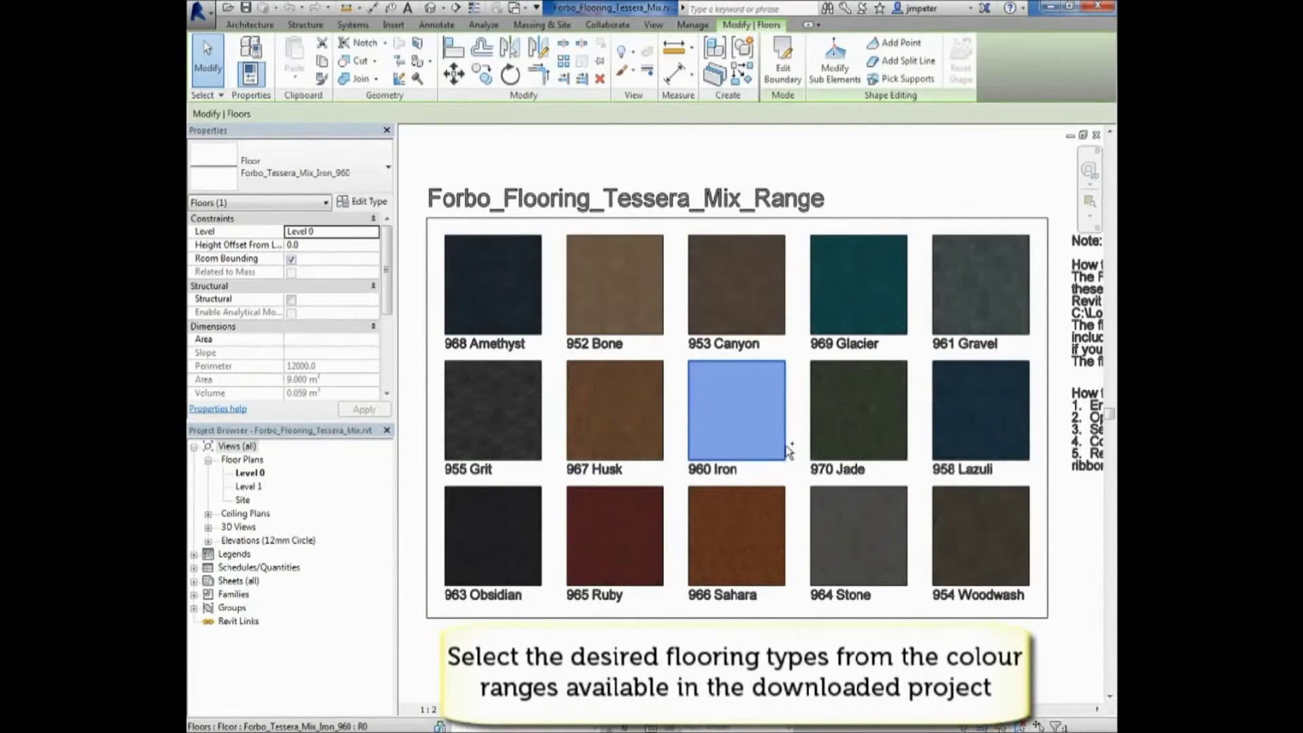
pyautogui.keyDown('ctrl'); pyautogui.click(542, 444); pyautogui.keyUp('ctrl')
pyautogui.keyDown('ctrl'); pyautogui.click(541, 445); pyautogui.keyUp('ctrl')
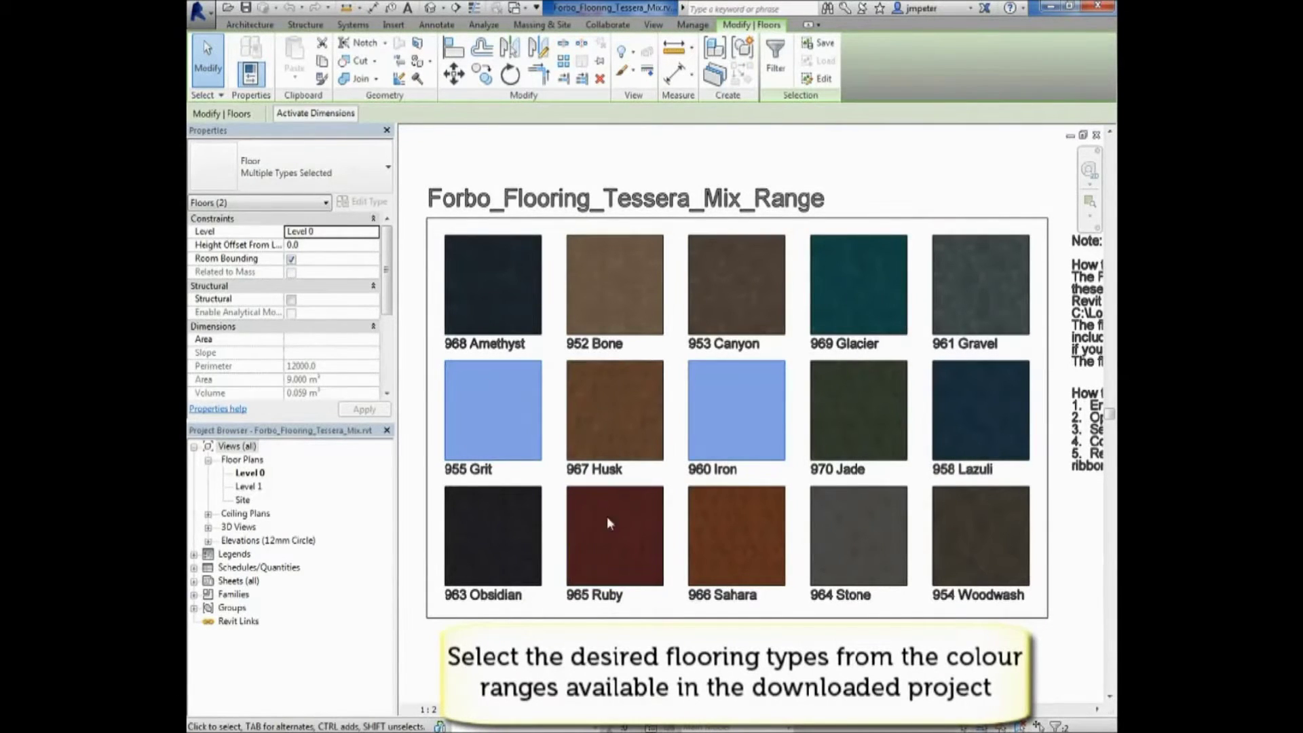
pyautogui.keyDown('ctrl'); pyautogui.click(662, 572); pyautogui.keyUp('ctrl')
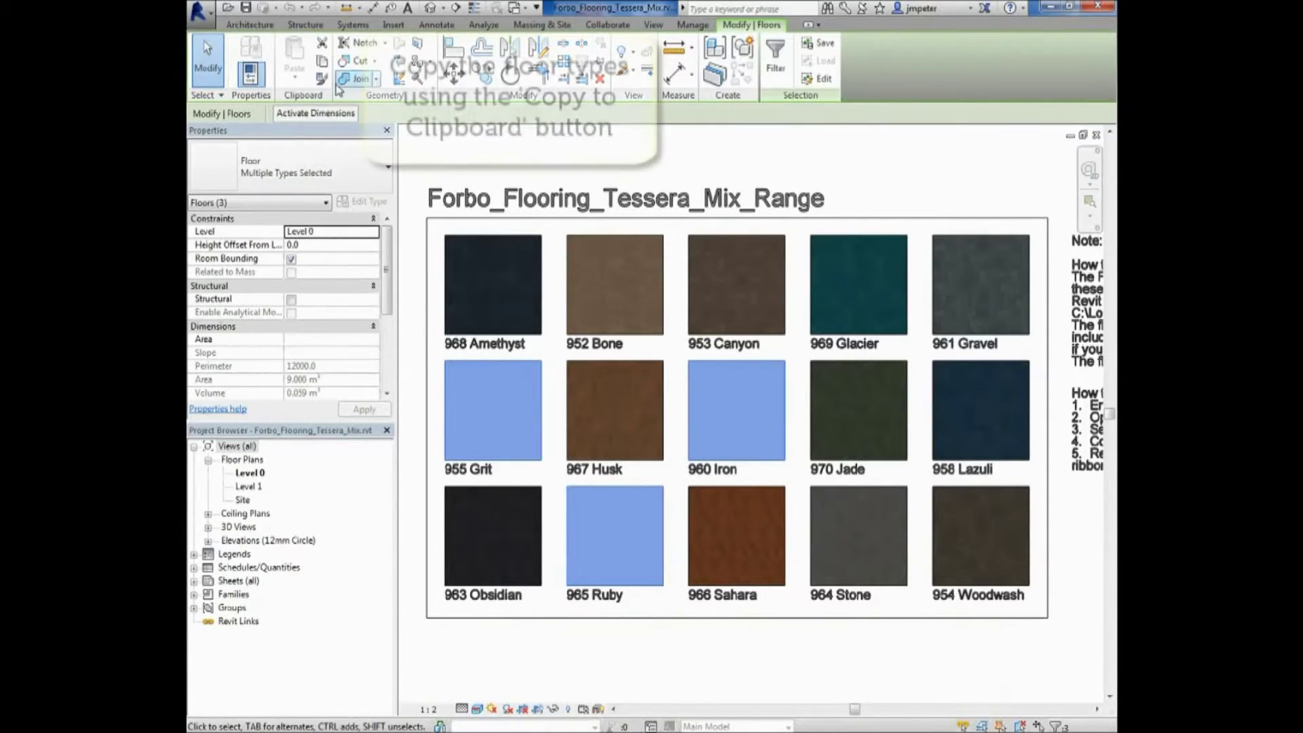
pyautogui.click(322, 63)
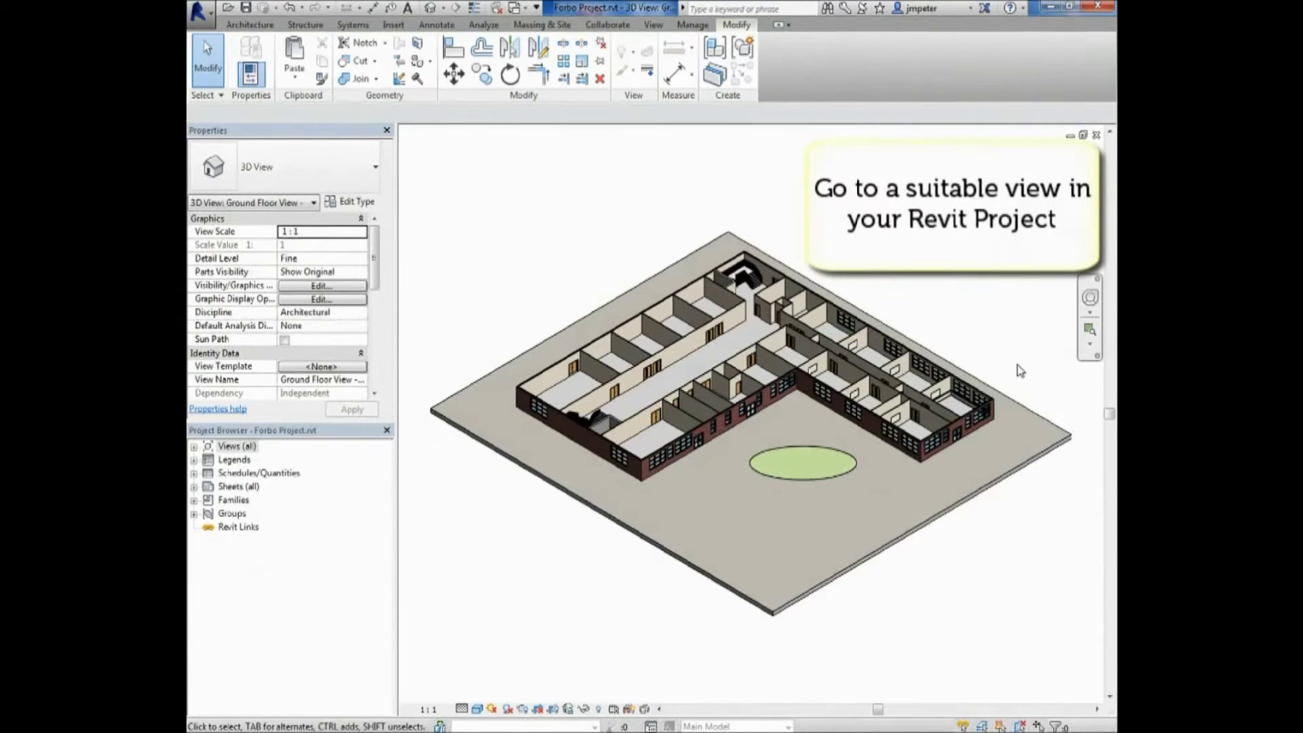
# Step: Paste the three copied Tessera floor squares from the clipboard beside the Forbo Project building
pyautogui.scroll(5, 1028, 370)
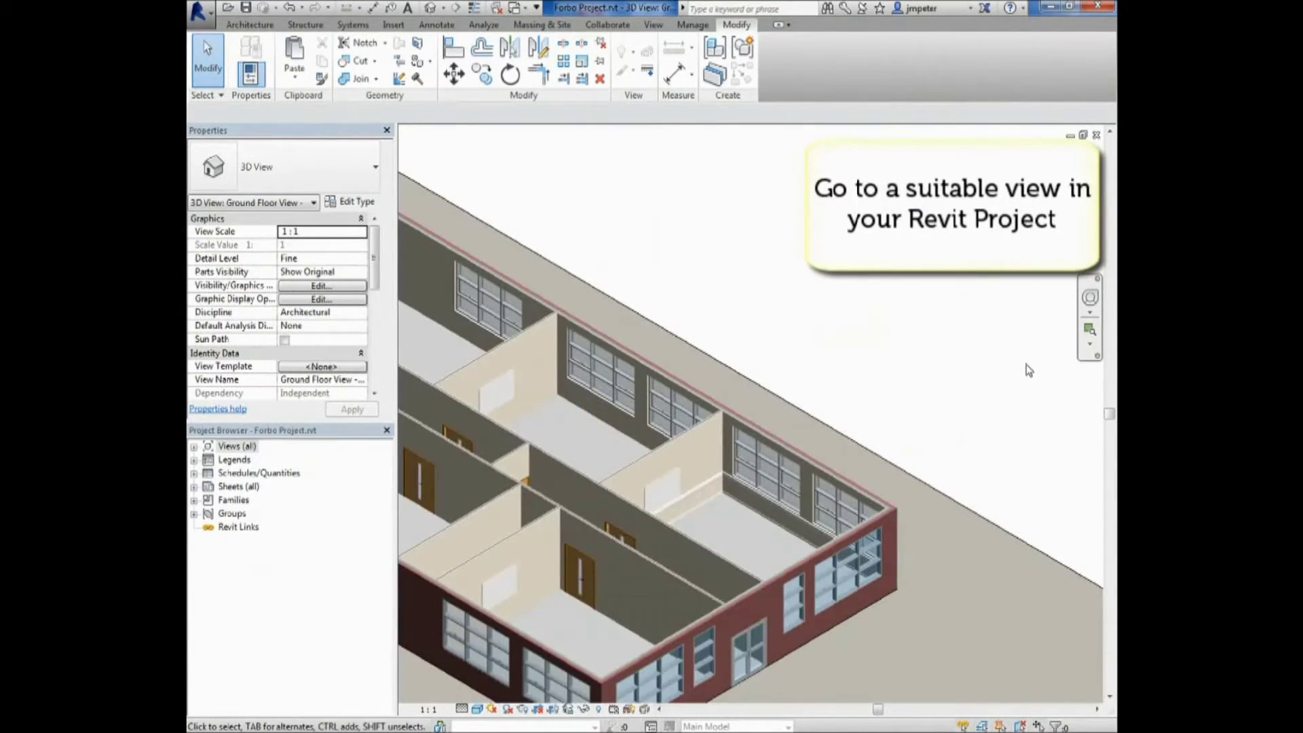
pyautogui.click(294, 80)
pyautogui.click(326, 103)
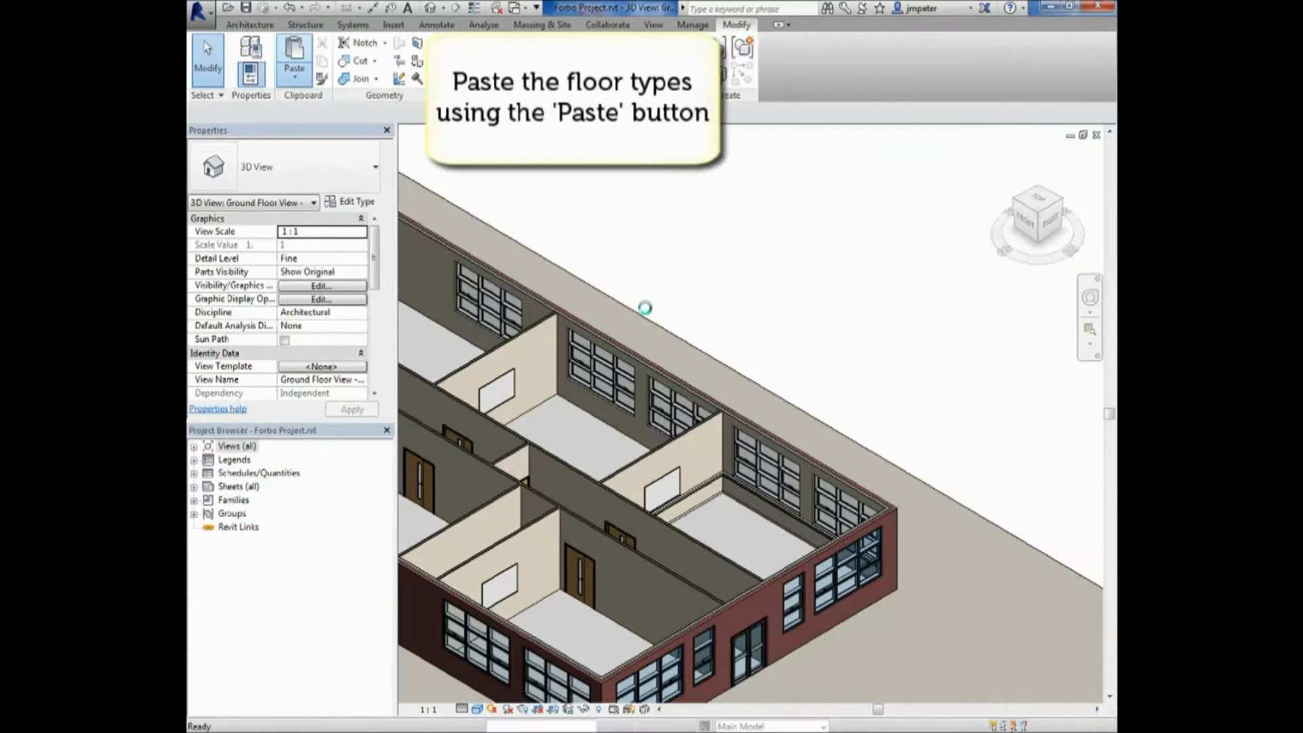
pyautogui.click(845, 420)
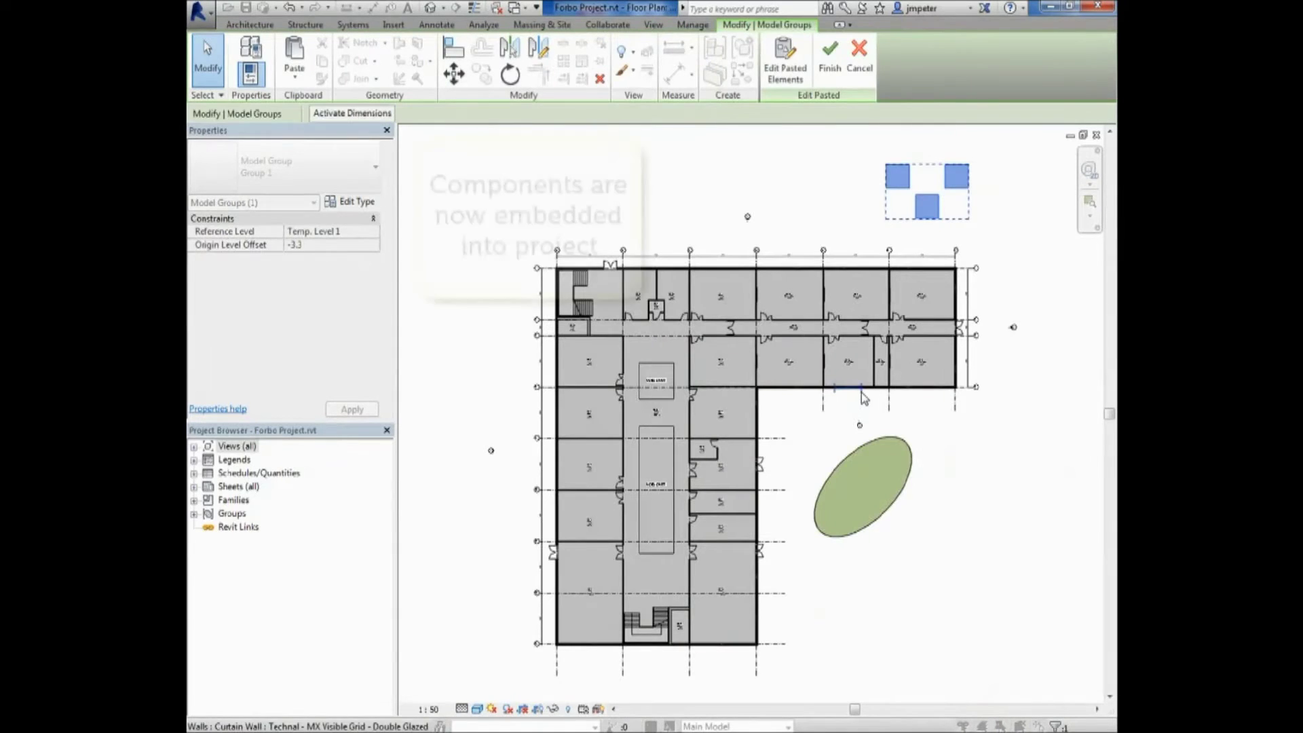
pyautogui.scroll(4, 975, 169)
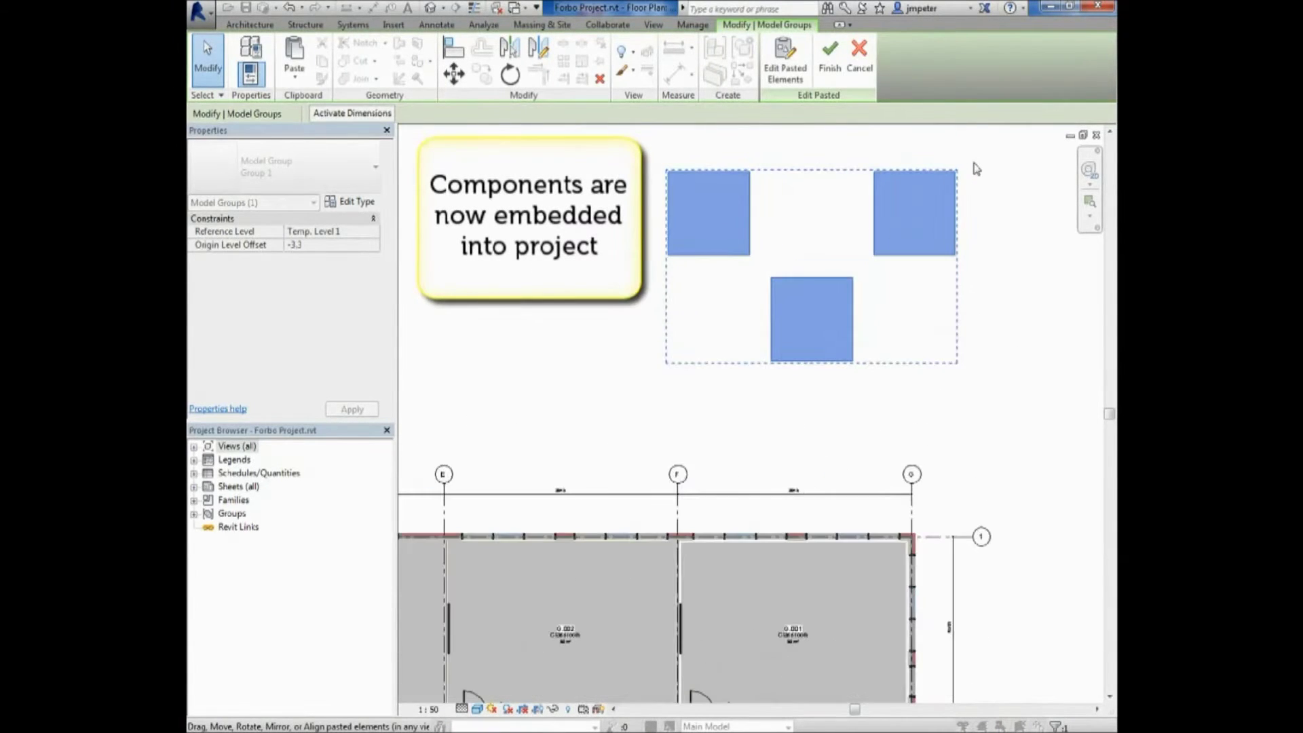
pyautogui.click(960, 195)
pyautogui.click(959, 195)
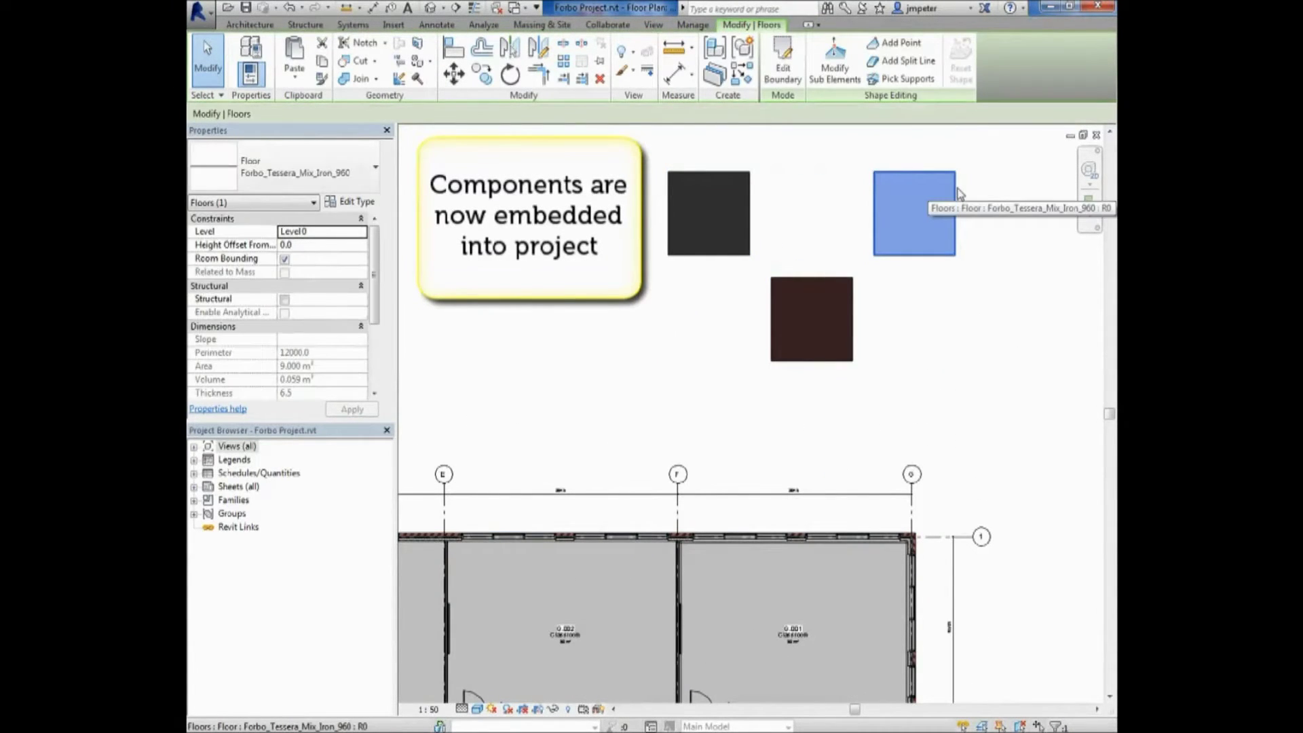
# Step: Check the Forbo types in the Type Selector, then expand Families > Floors > Floor in the Project Browser
pyautogui.click(375, 167)
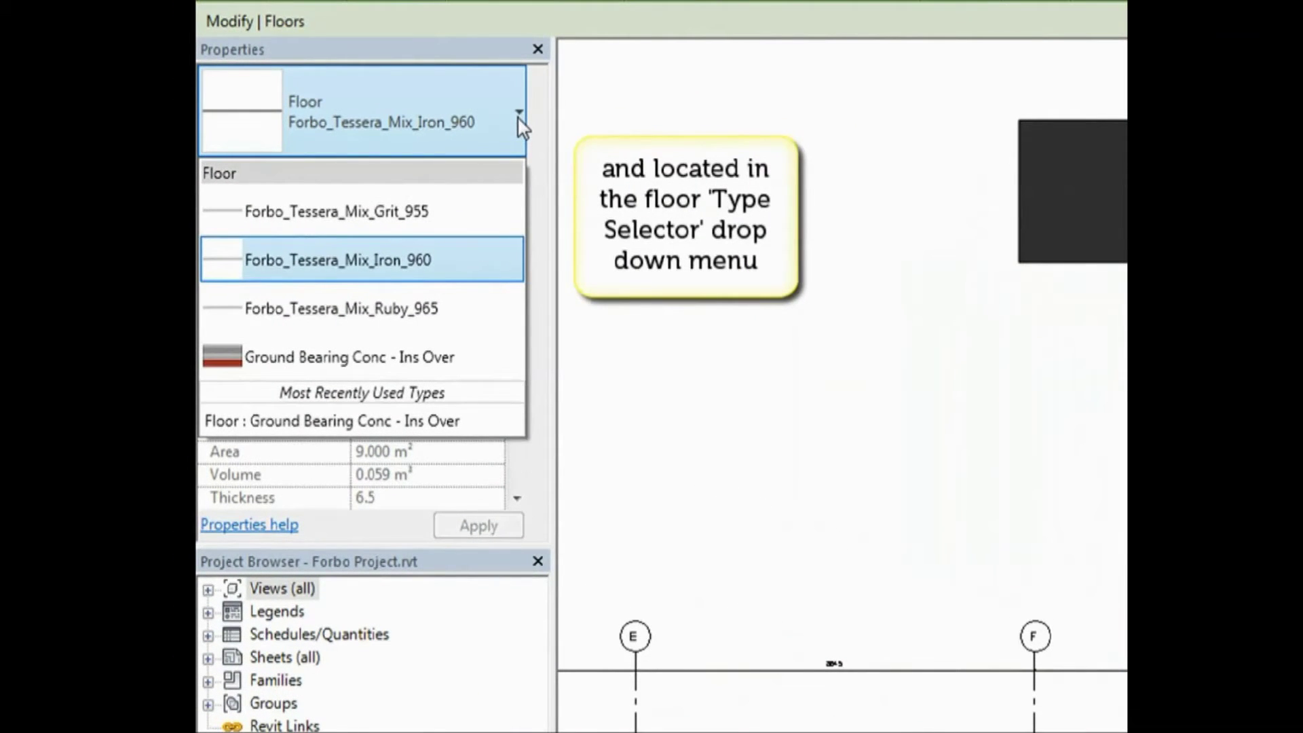
pyautogui.click(517, 116)
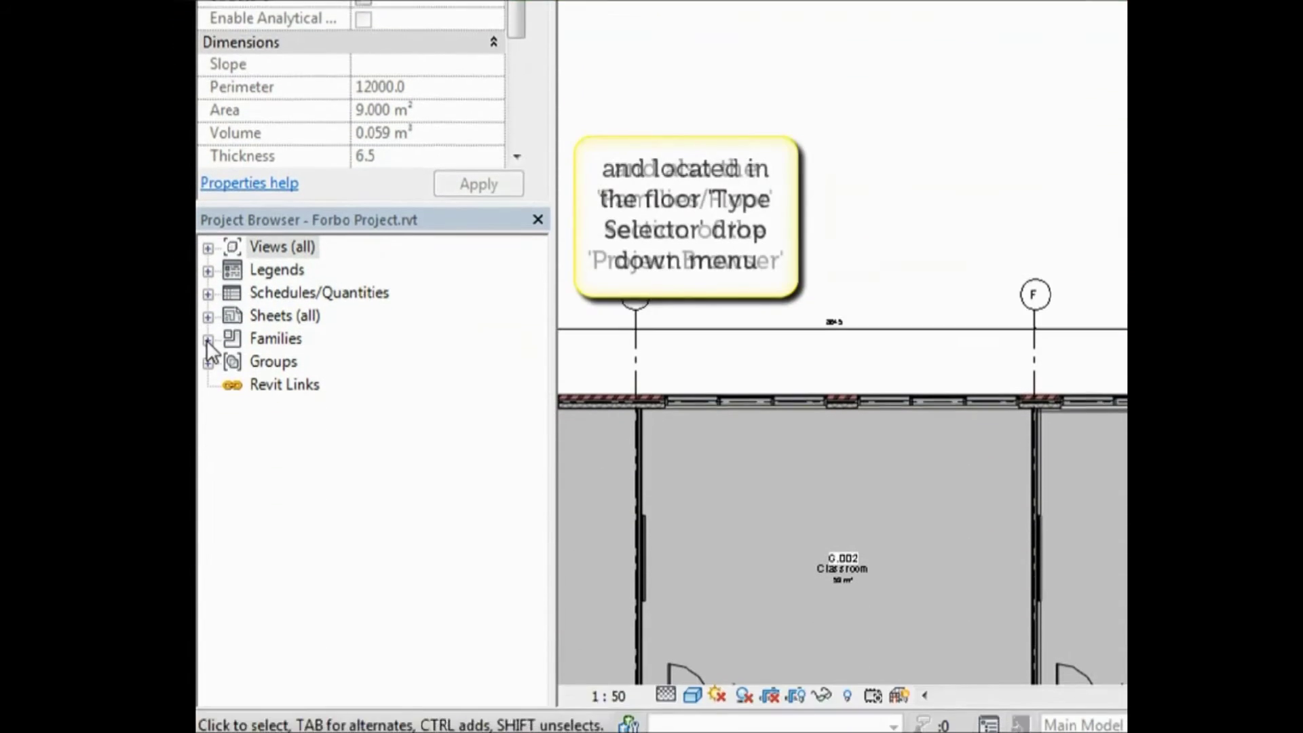
pyautogui.click(208, 681)
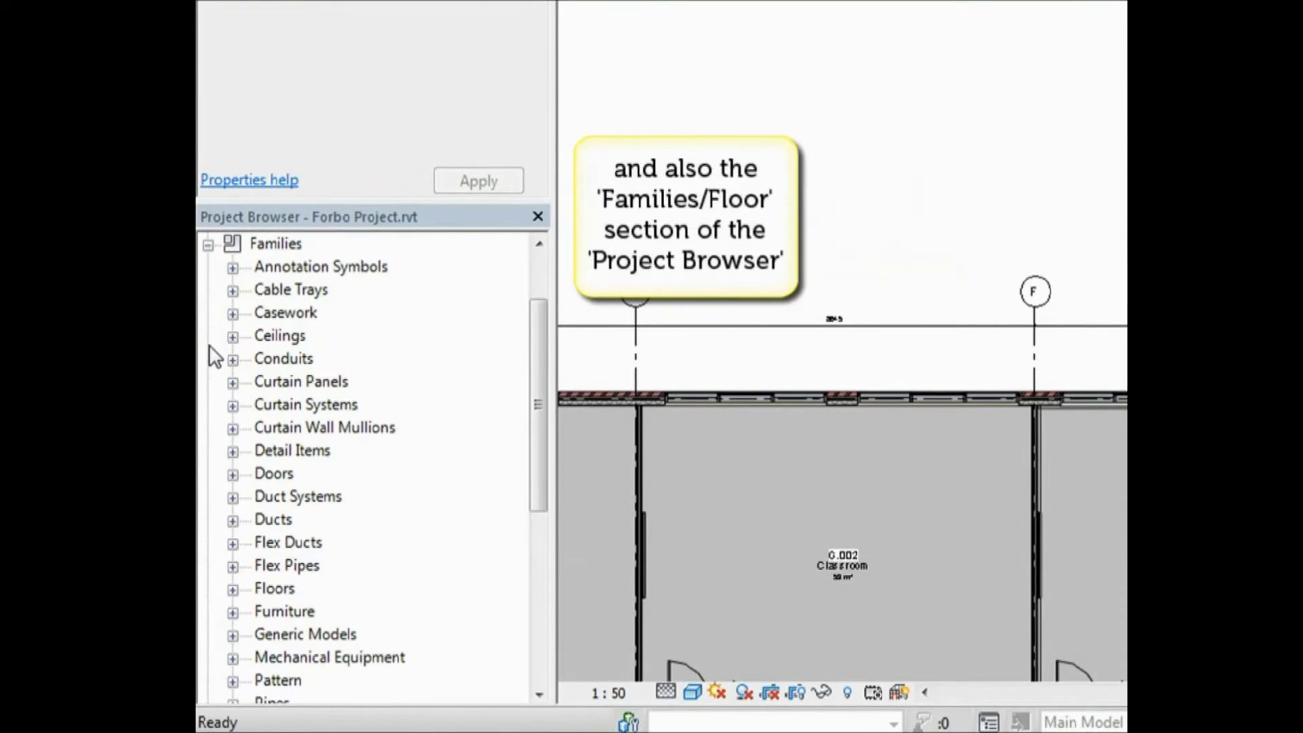
pyautogui.click(232, 588)
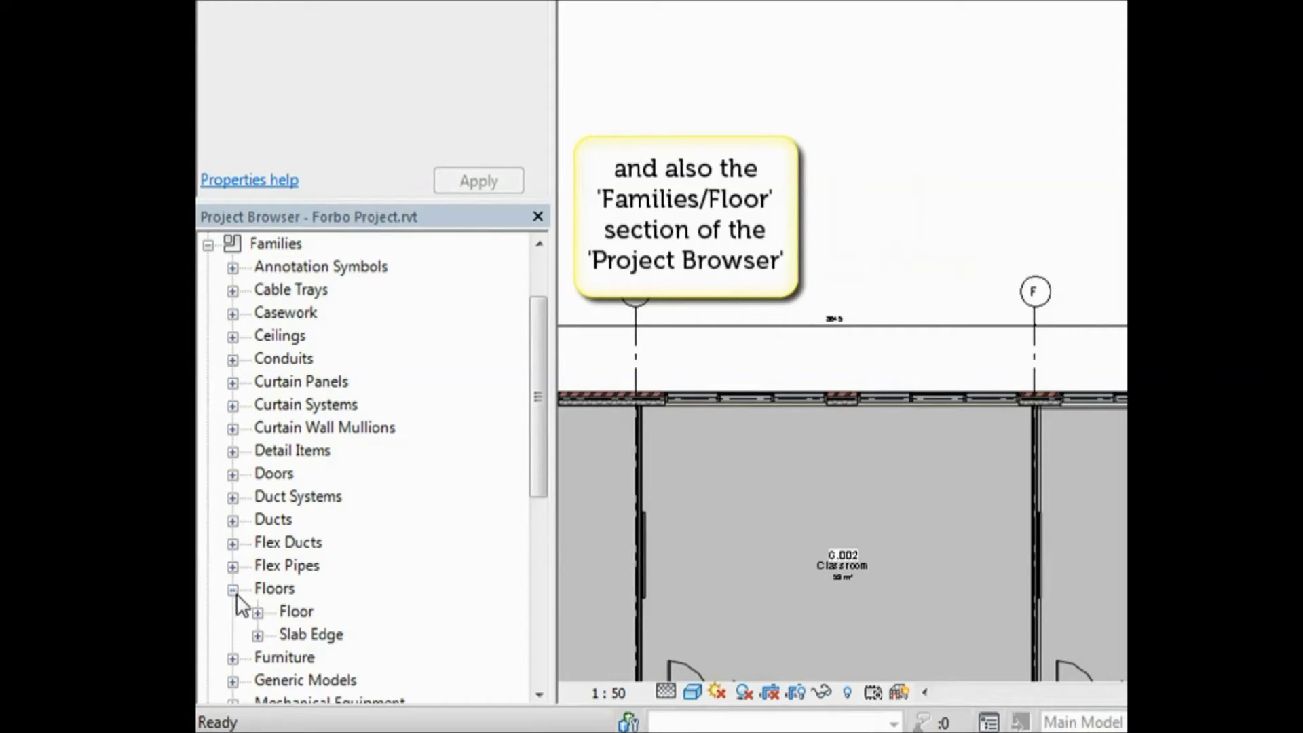
pyautogui.click(258, 613)
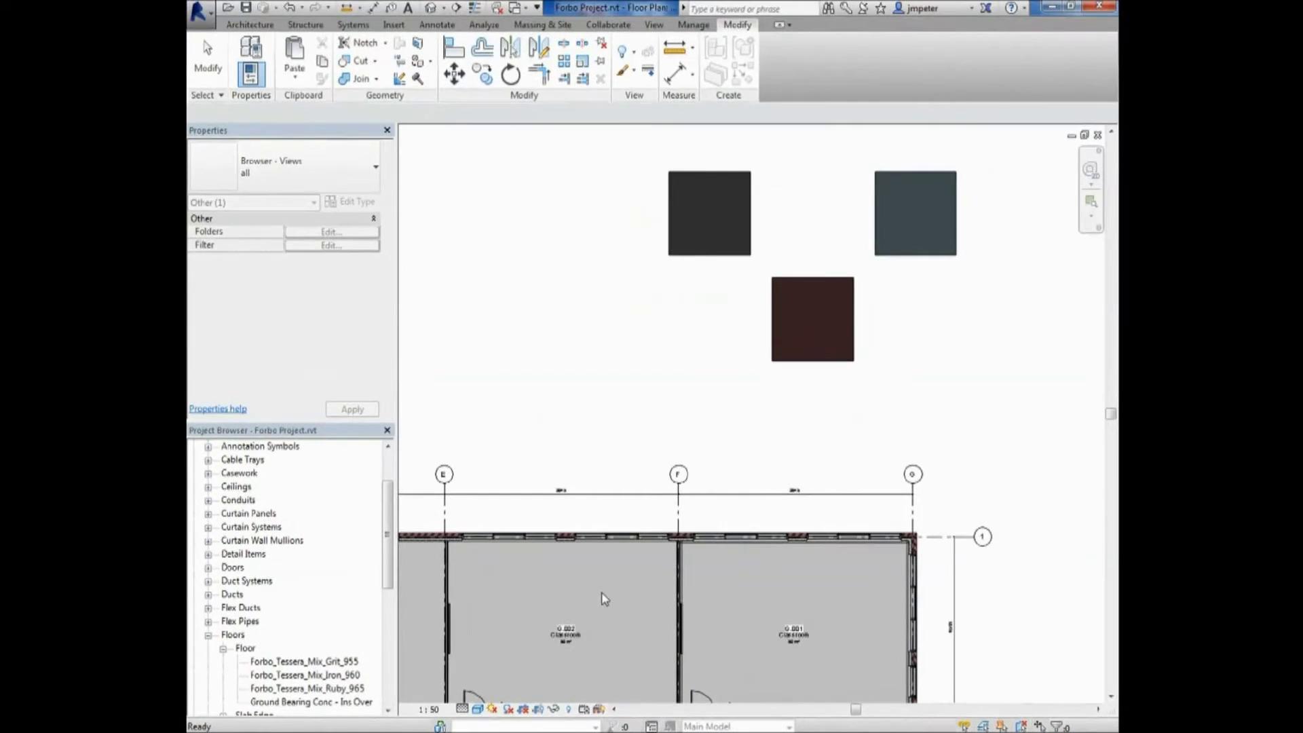
pyautogui.click(755, 234)
# Step: Delete the three pasted floor squares and check the Forbo_Flooring_Tessera_Mix_Iron_960 material in the Material Browser
pyautogui.moveTo(979, 386); pyautogui.dragTo(979, 387)
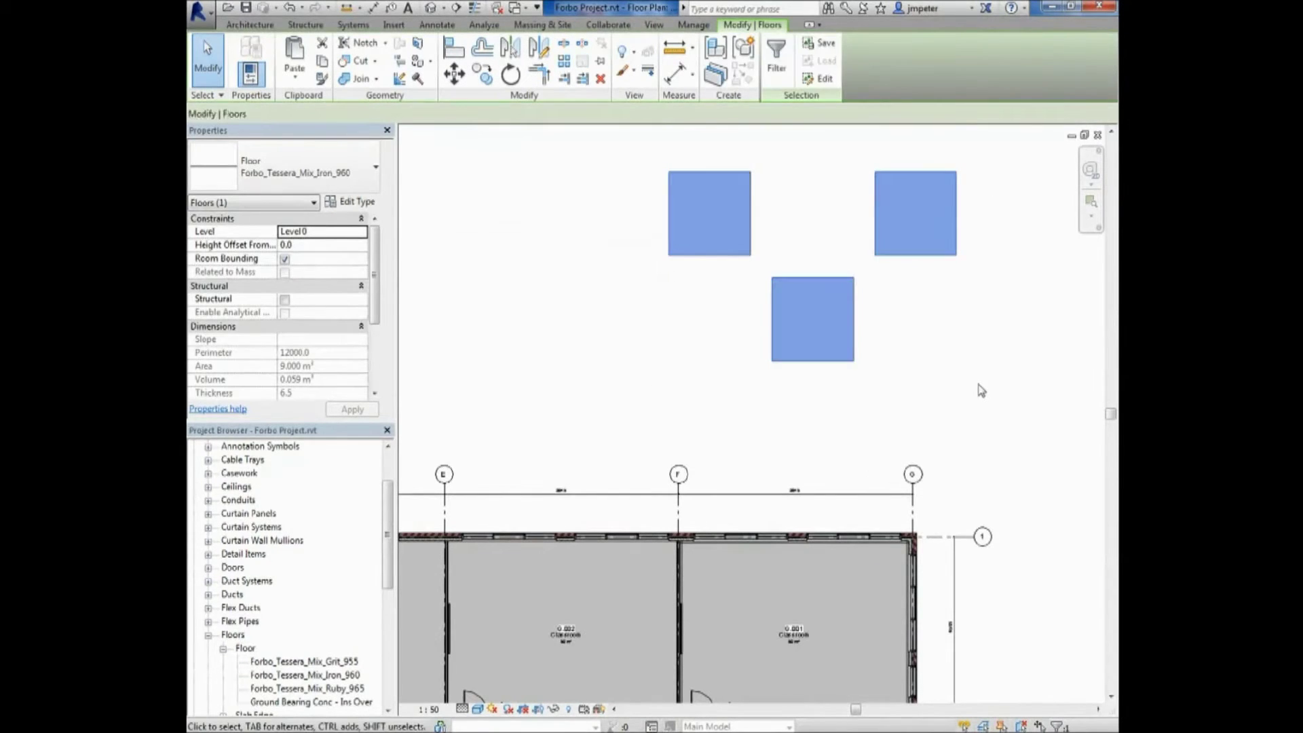
pyautogui.click(601, 81)
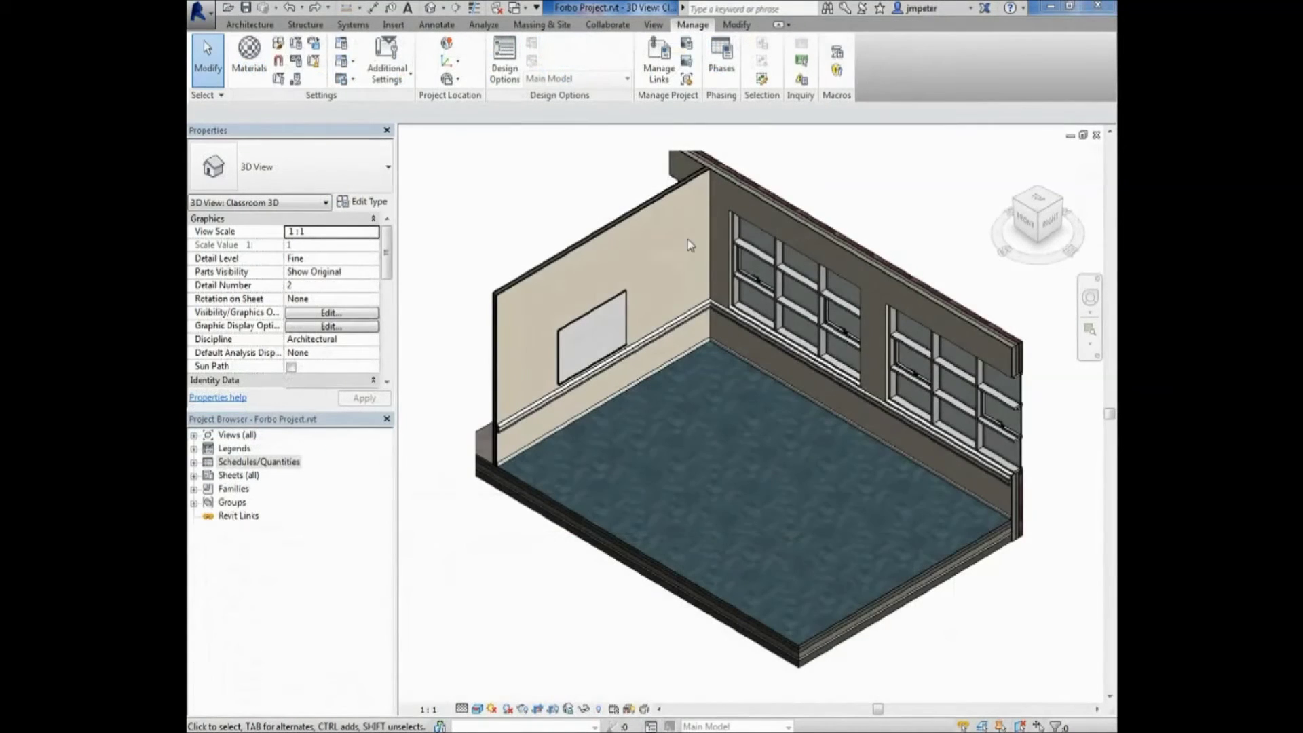
pyautogui.click(249, 58)
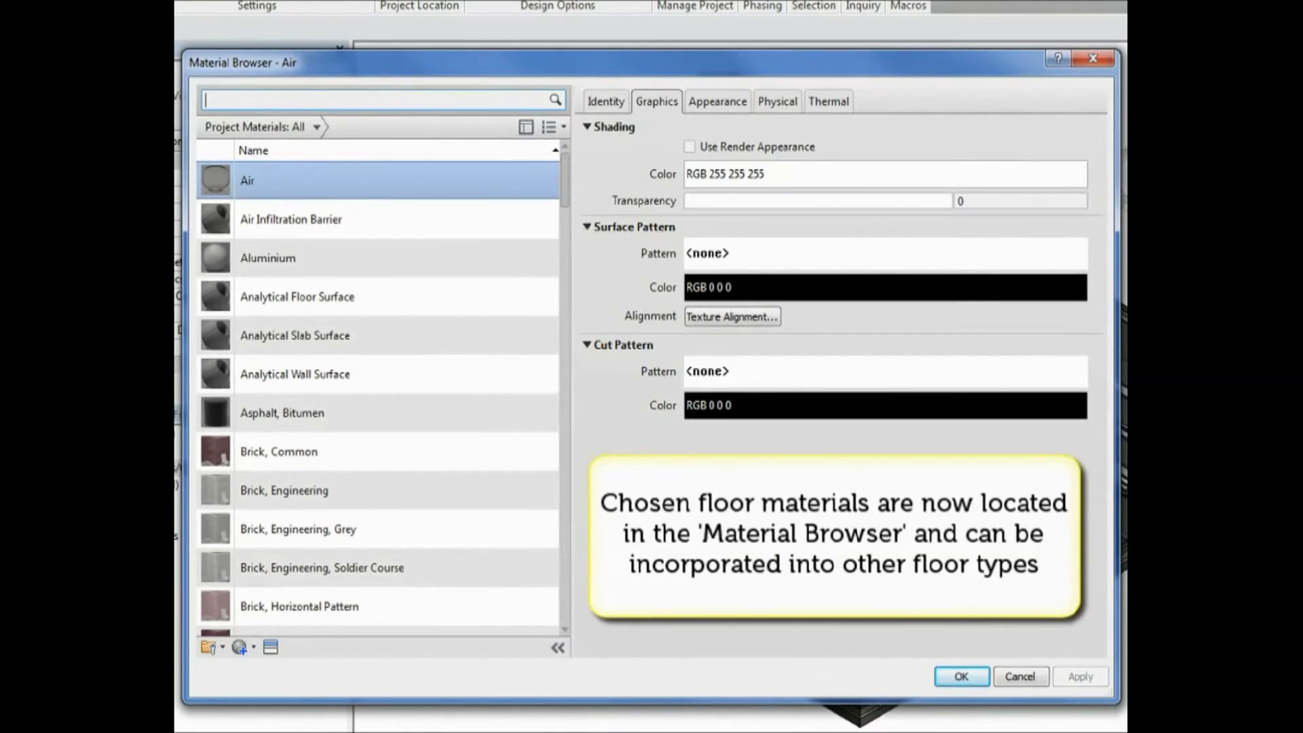
pyautogui.moveTo(564, 184); pyautogui.dragTo(551, 372)
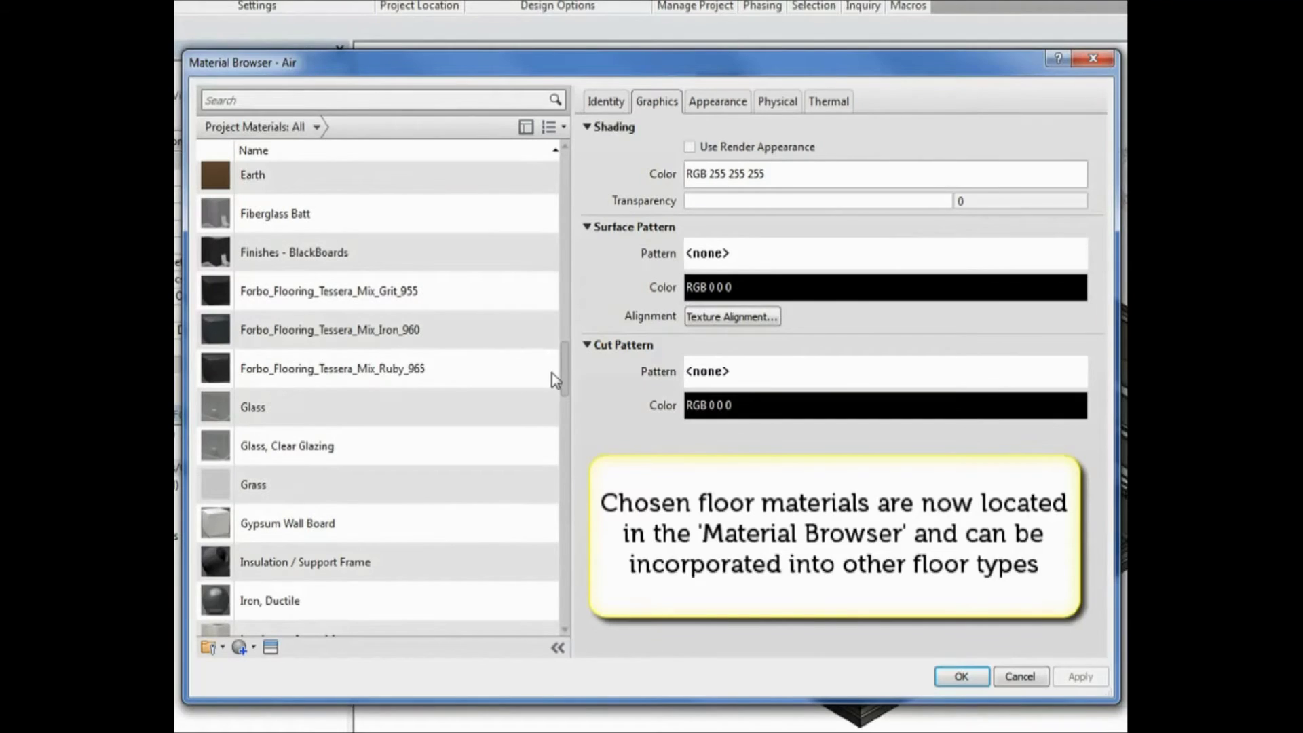
pyautogui.click(427, 325)
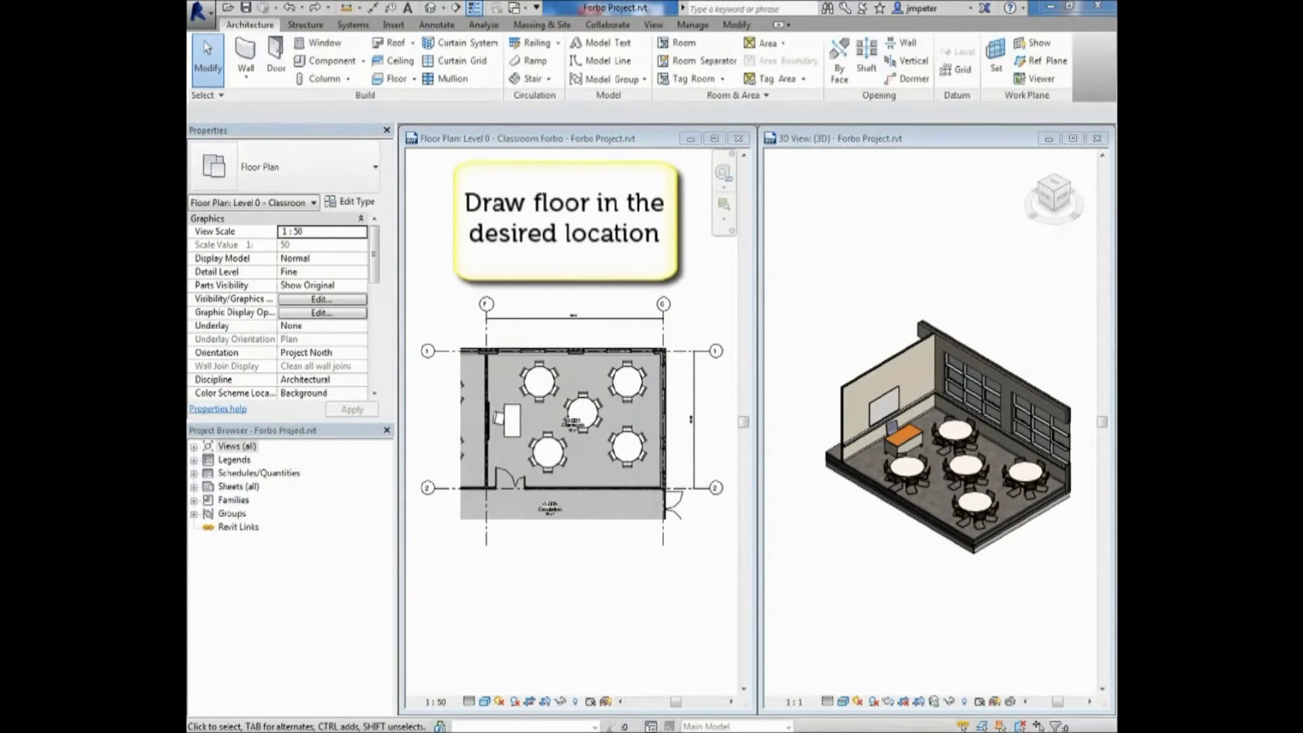
# Step: Draw a rectangular Forbo_Tessera_Mix_Iron_960 floor over the classroom's table area and finish it
pyautogui.click(393, 78)
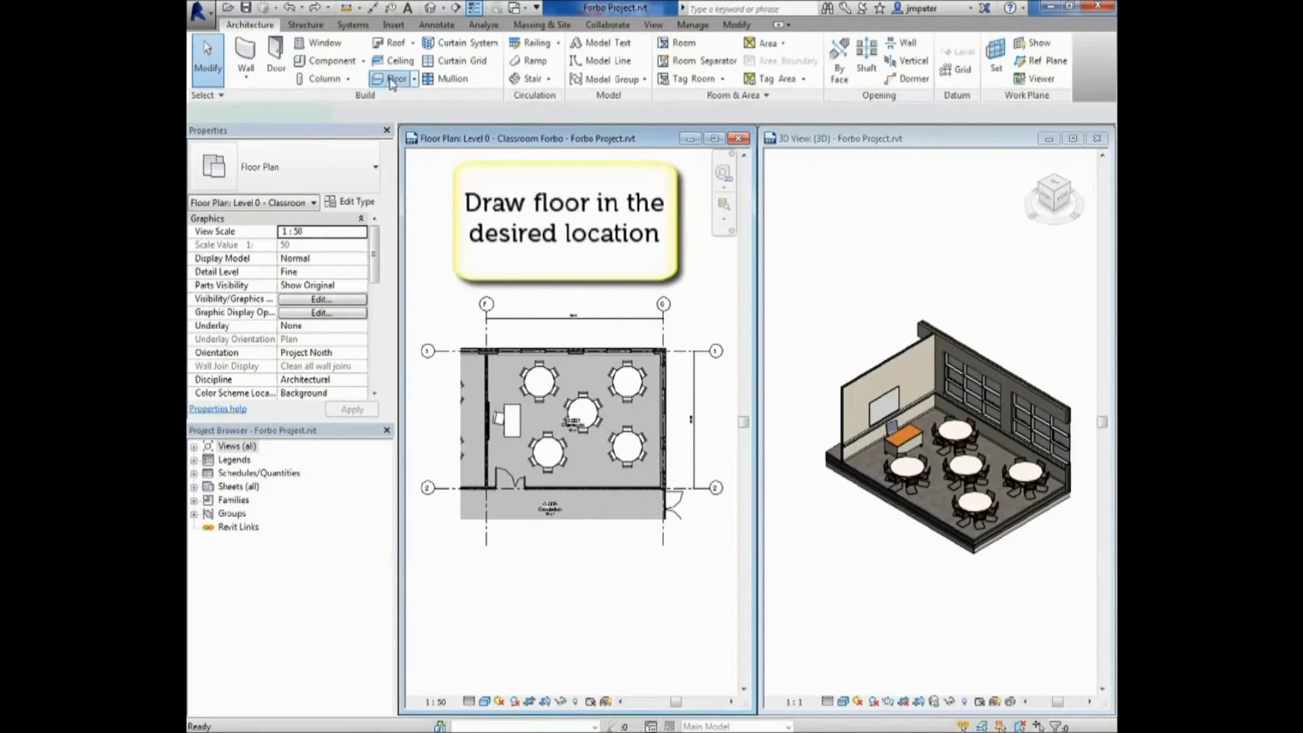
pyautogui.click(368, 171)
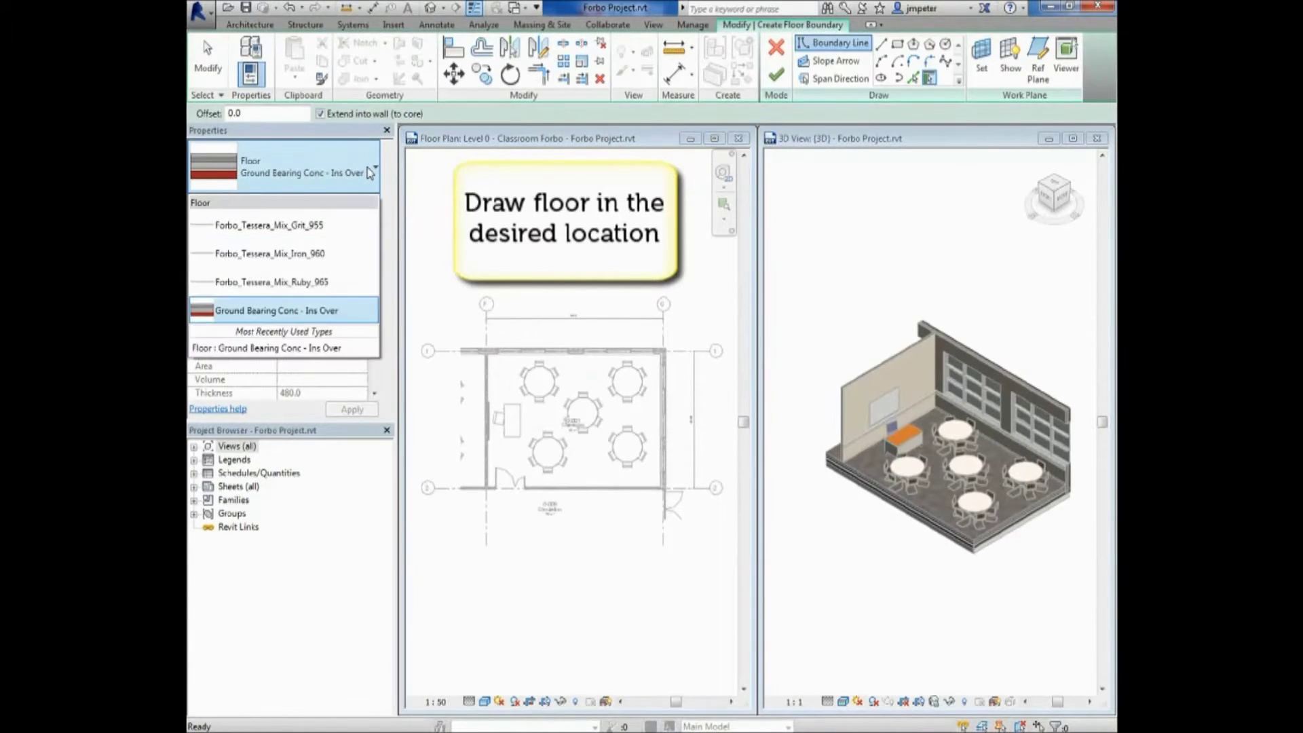
pyautogui.click(322, 260)
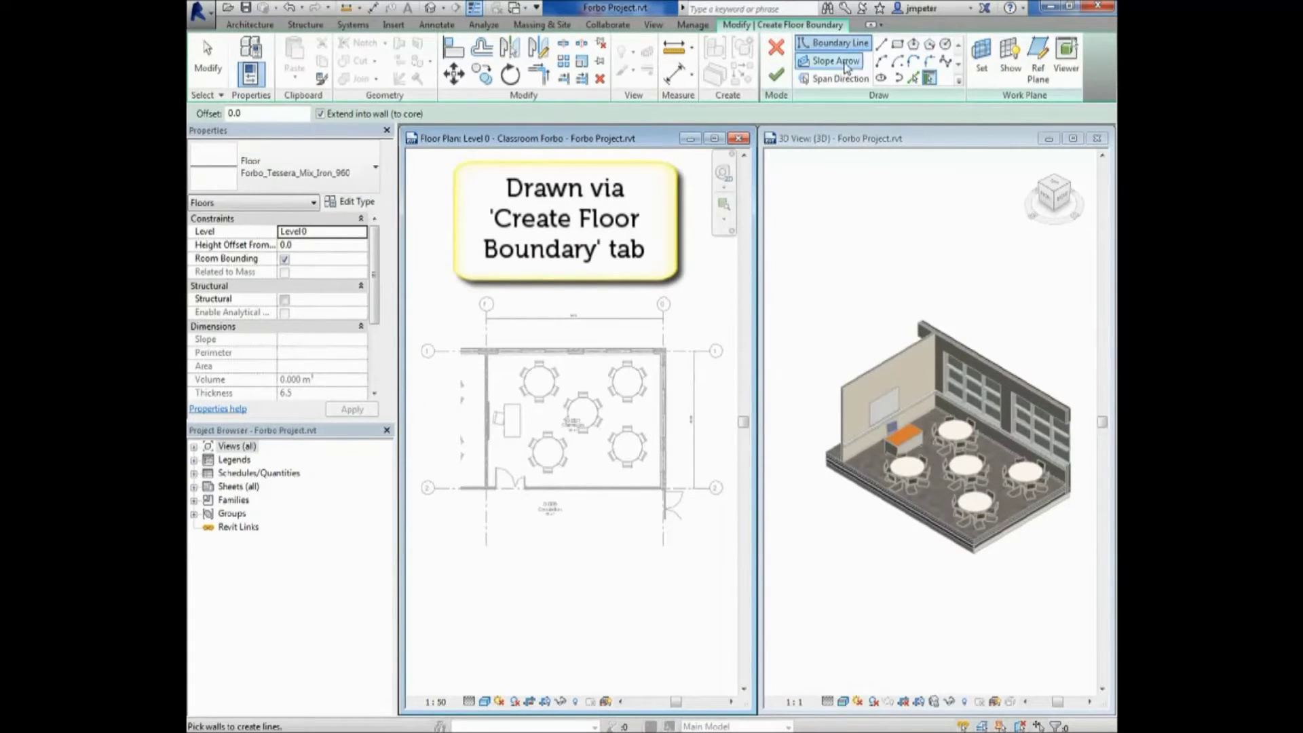
pyautogui.click(504, 355)
pyautogui.click(641, 472)
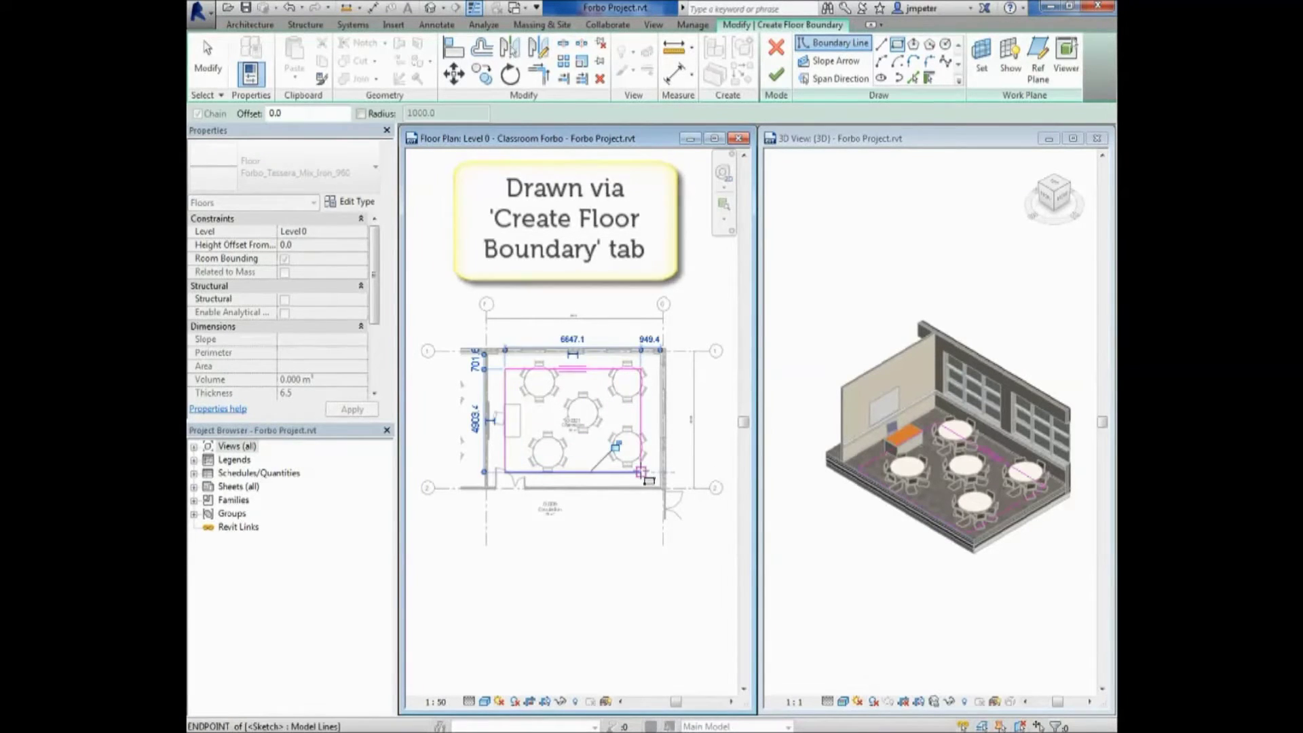
pyautogui.click(777, 76)
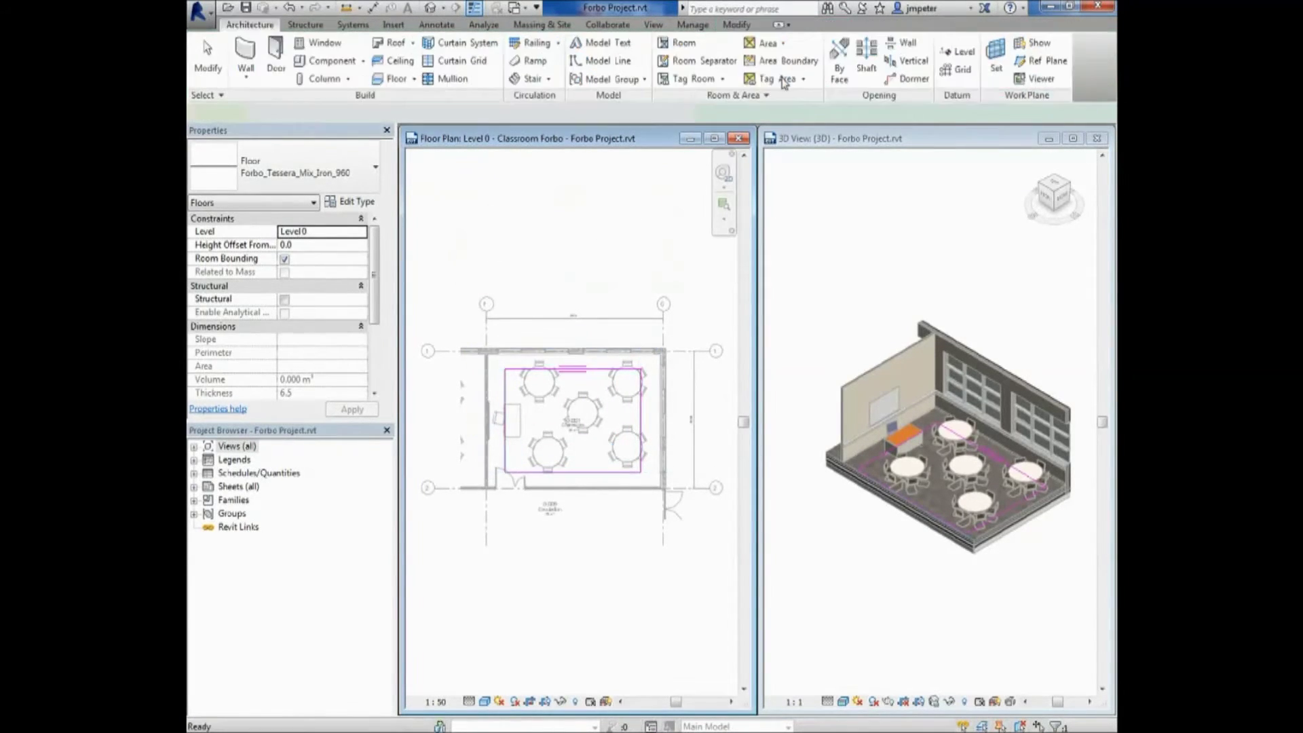
pyautogui.click(613, 297)
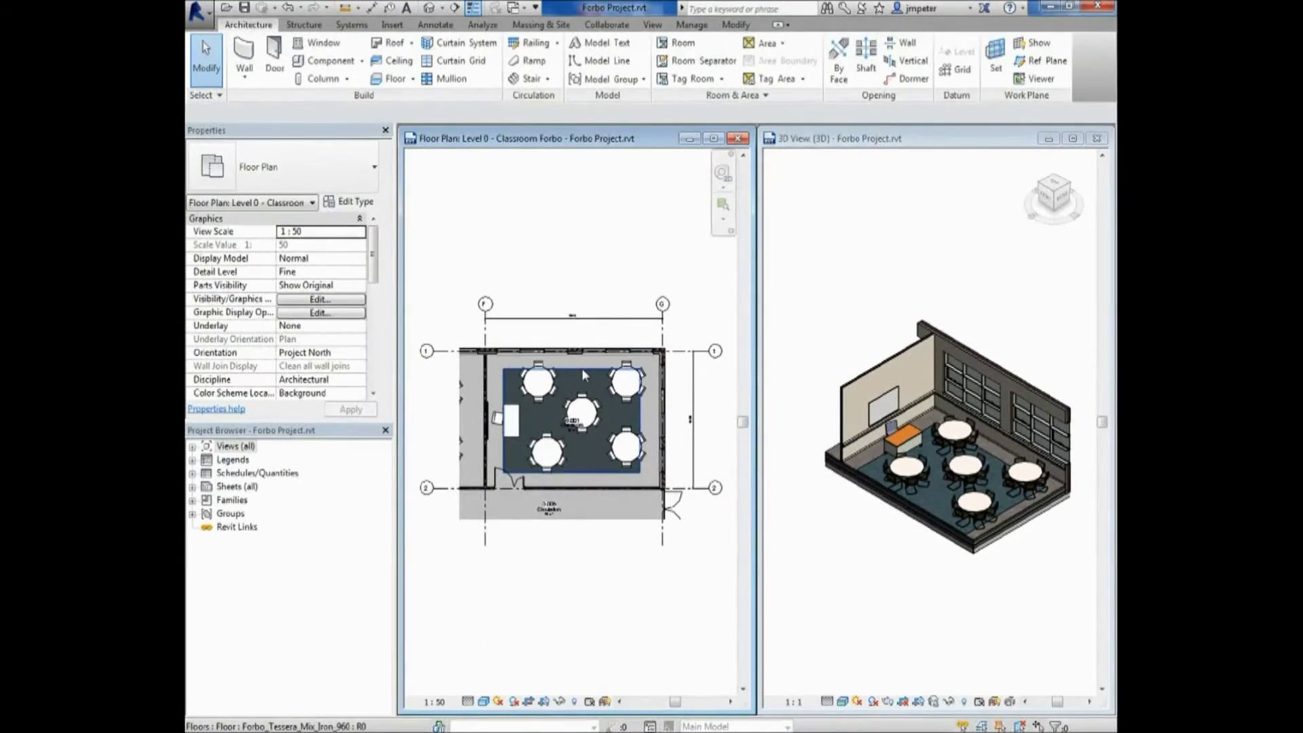
# Step: Edit the floor boundary and align-lock its left and top edges to the inner wall faces
pyautogui.click(580, 368)
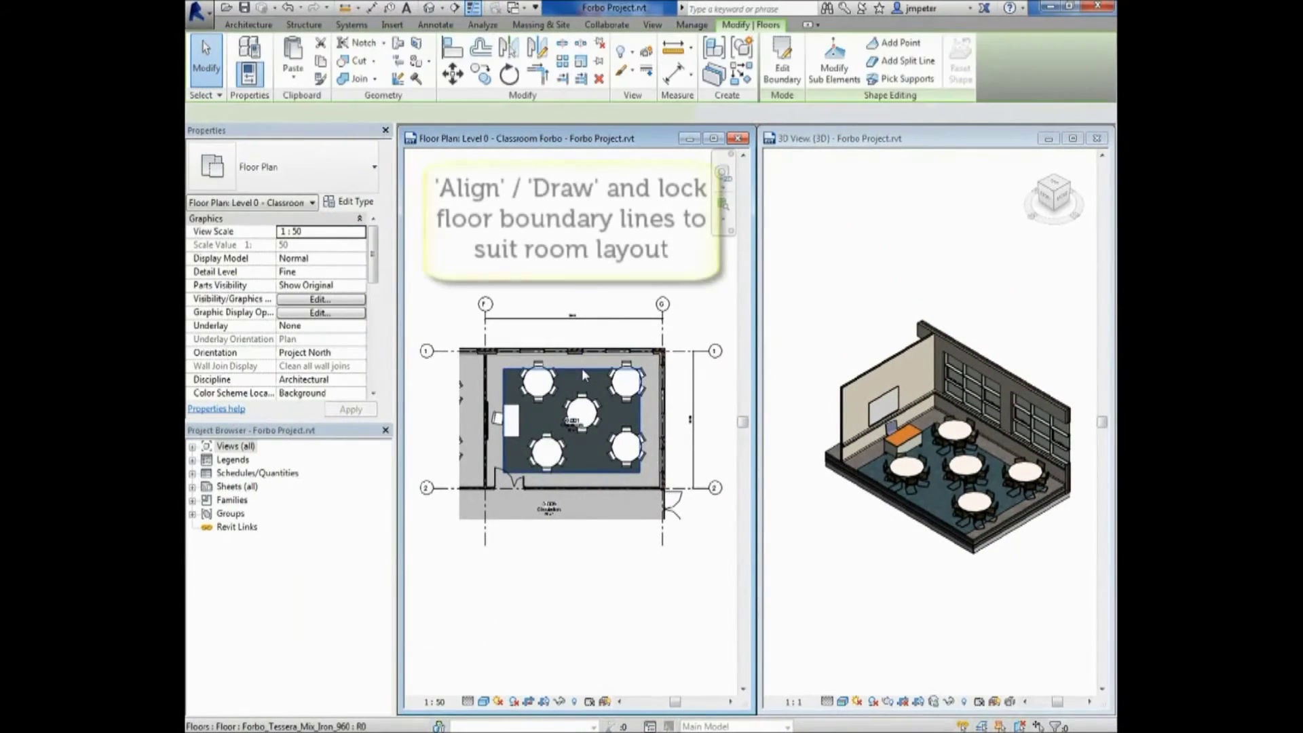
pyautogui.click(782, 64)
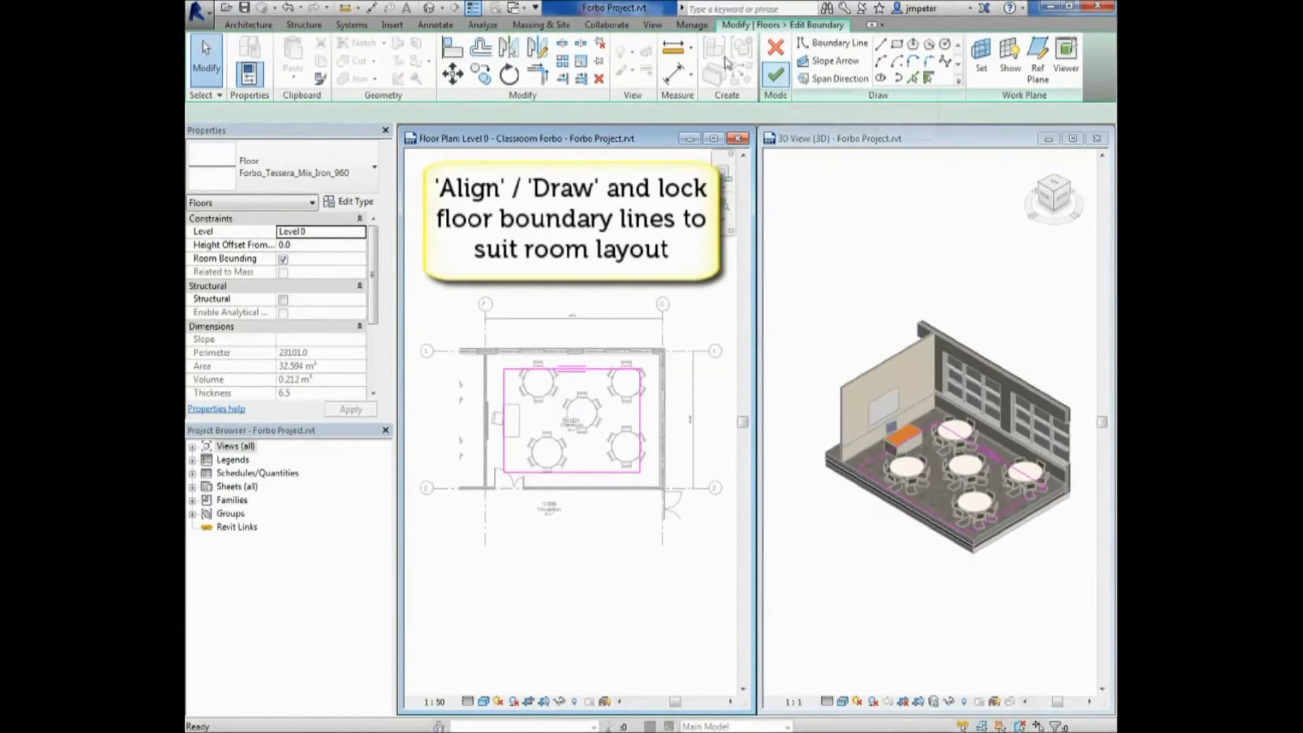
pyautogui.click(712, 138)
pyautogui.scroll(5, 489, 343)
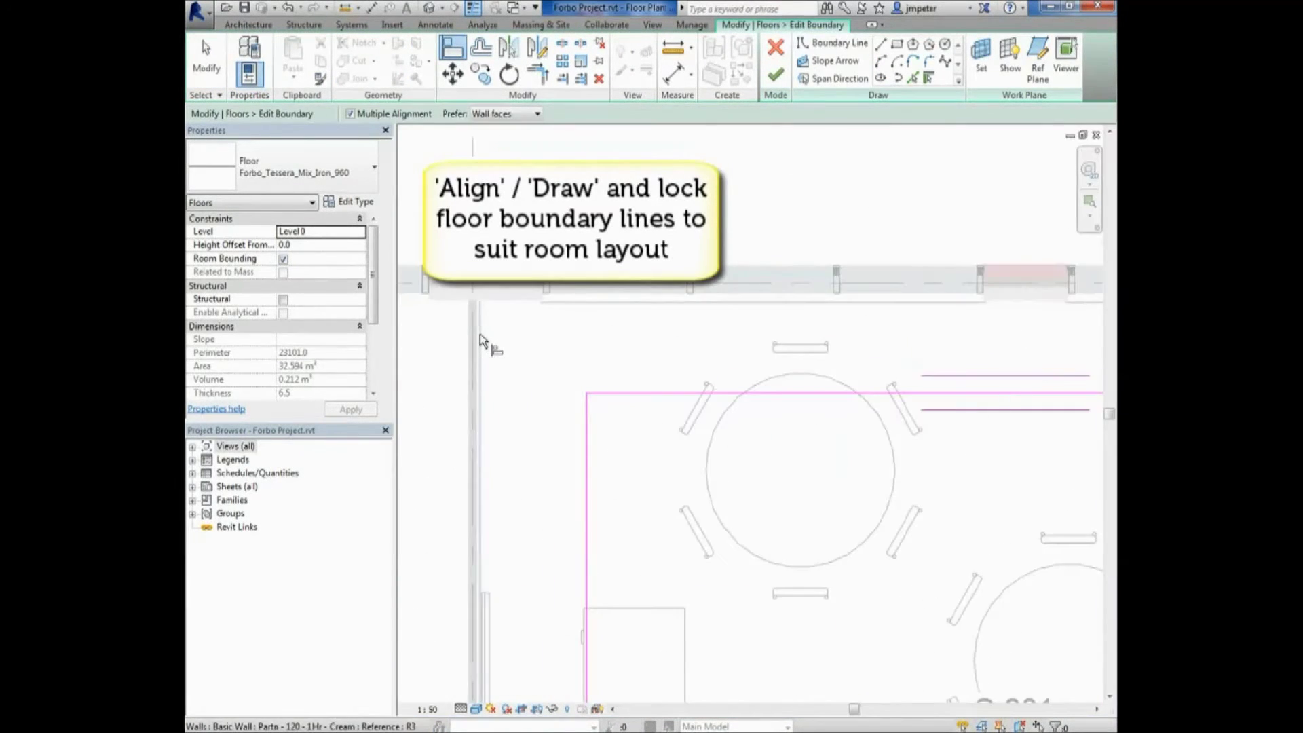
pyautogui.click(588, 412)
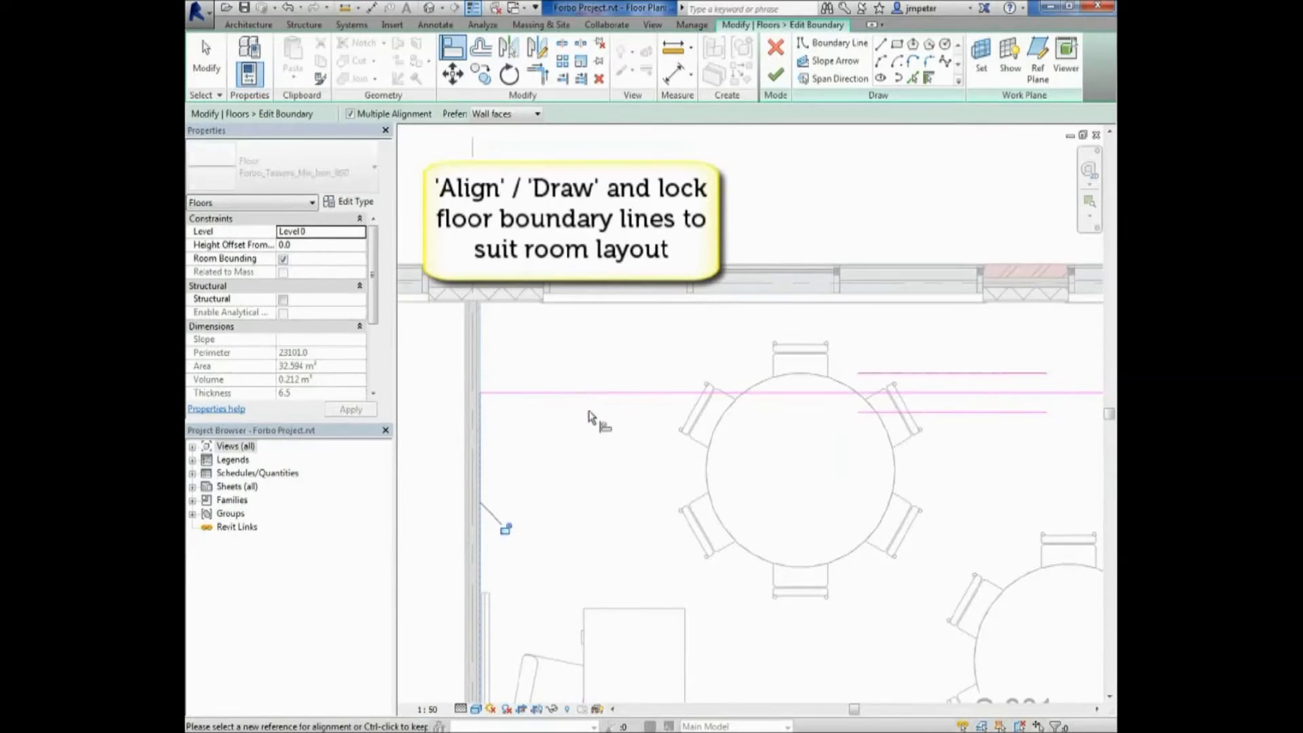
pyautogui.click(512, 307)
pyautogui.click(517, 394)
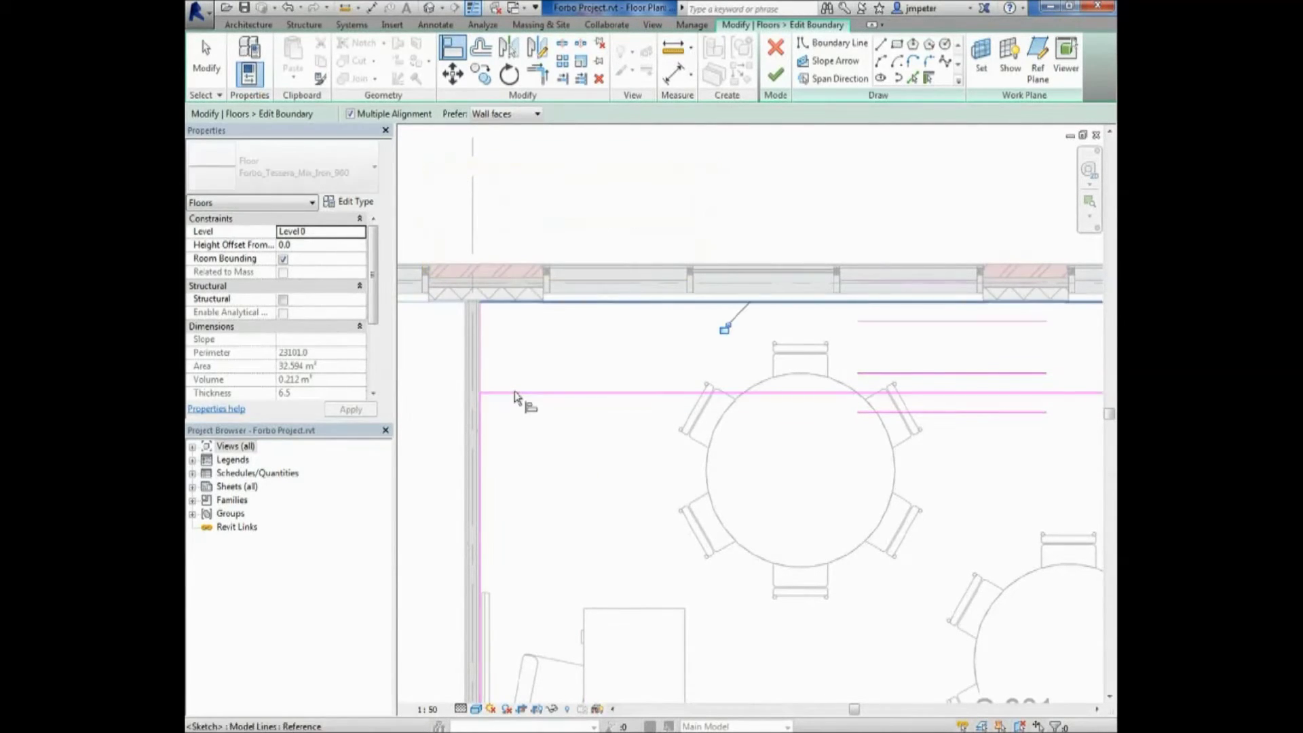
# Step: Align-lock the right and bottom edges, finish the floor, and tile the plan and 3D views with WT
pyautogui.scroll(-2, 930, 366)
pyautogui.moveTo(928, 364); pyautogui.dragTo(712, 358, button='middle')
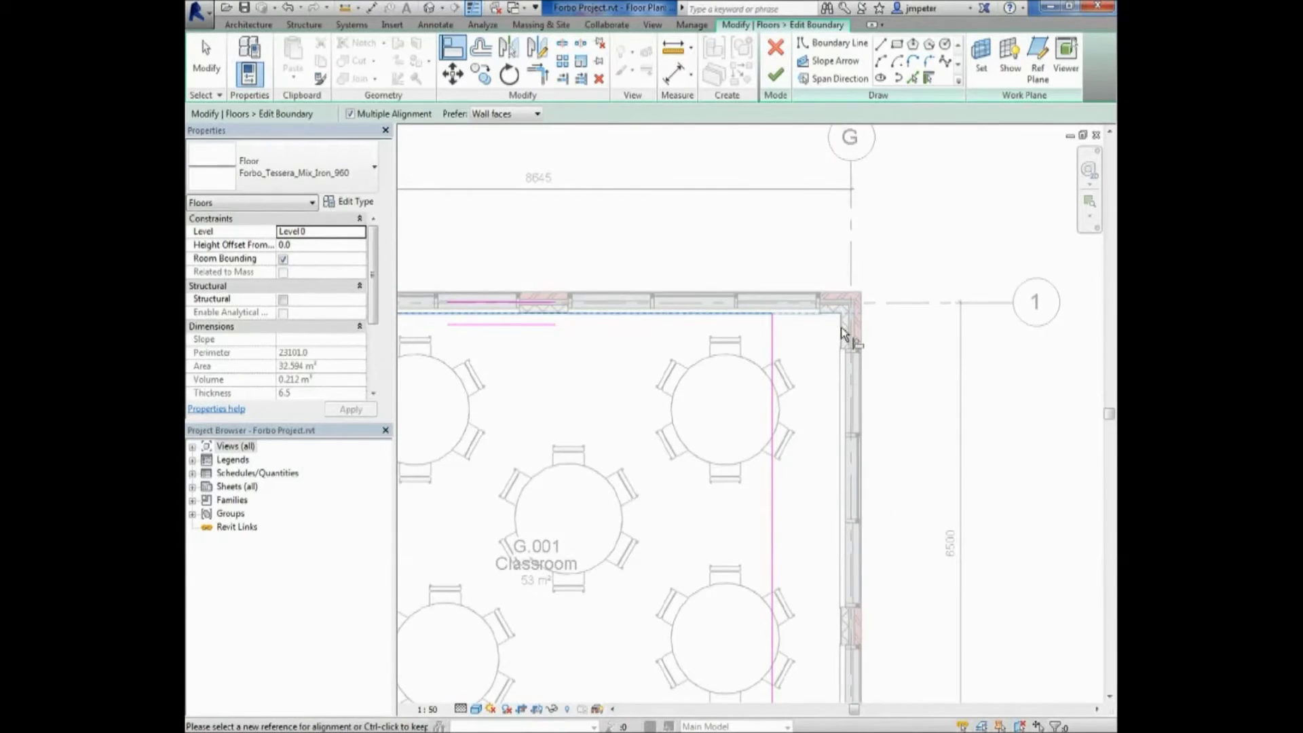
pyautogui.click(776, 329)
pyautogui.keyDown('ctrl'); pyautogui.scroll(-3, 812, 272); pyautogui.keyUp('ctrl')
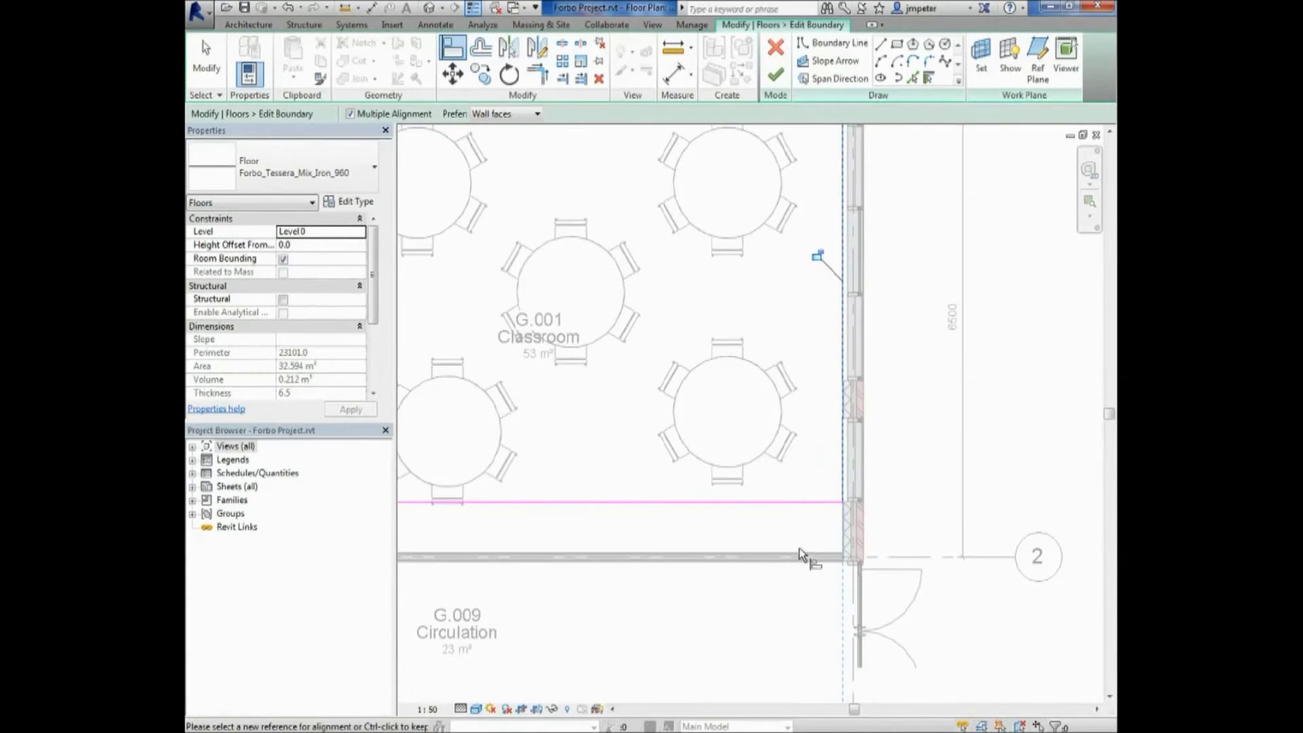
pyautogui.click(797, 503)
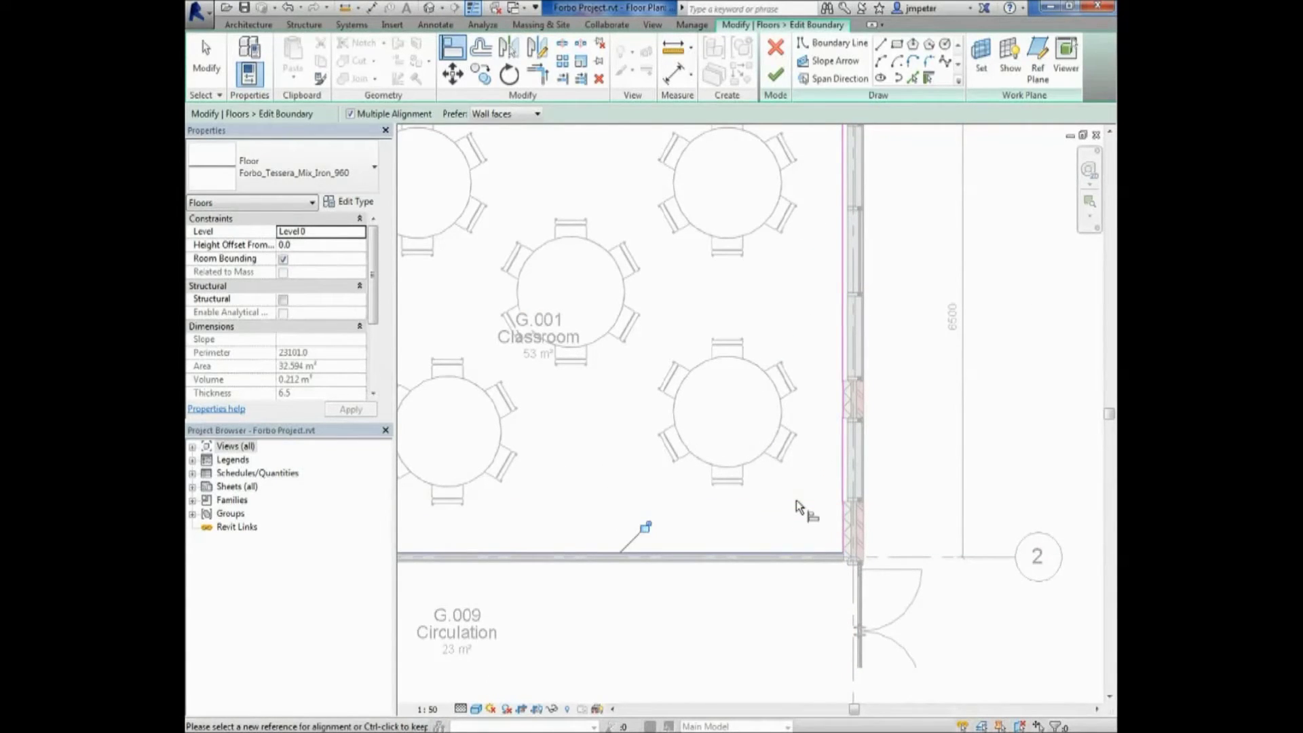
pyautogui.scroll(-5, 797, 509)
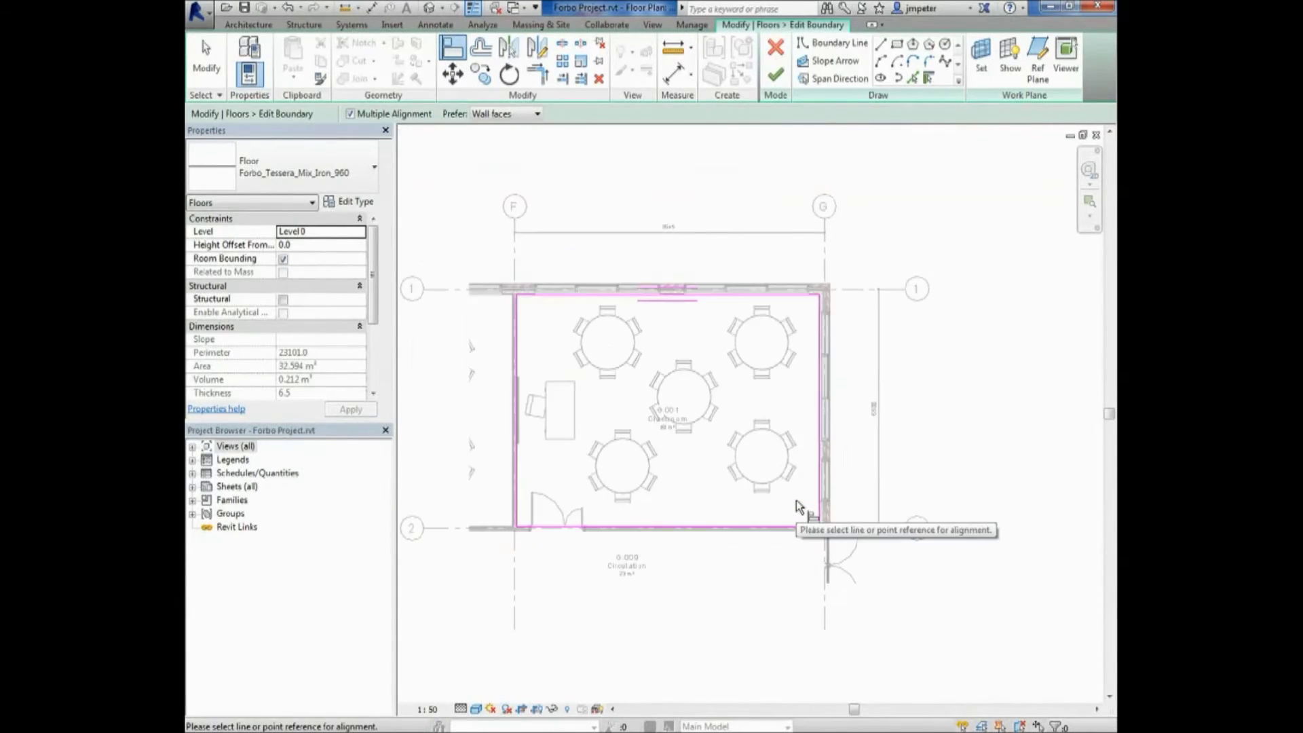
pyautogui.click(776, 75)
pyautogui.press('w')
pyautogui.press('t')
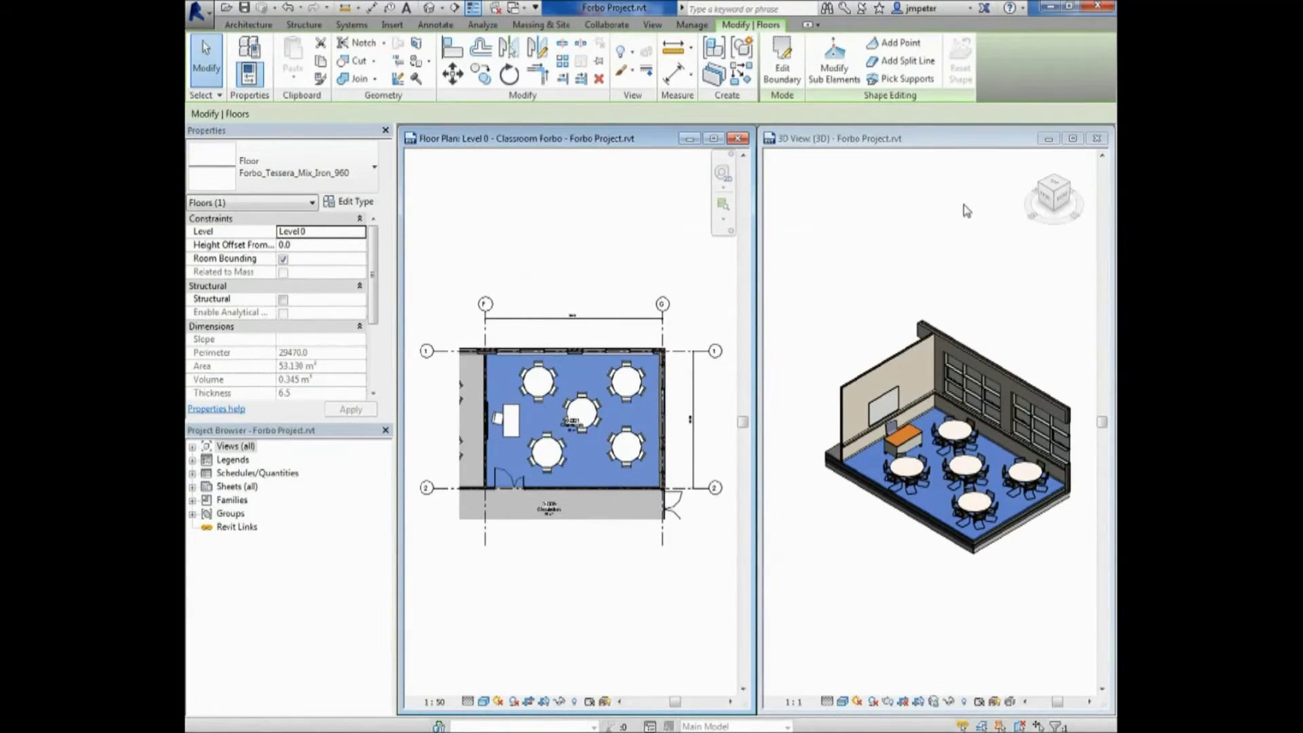
# Step: Maximize the 3D view and hide the Furniture category, leaving only the carpet floor and walls
pyautogui.click(1073, 138)
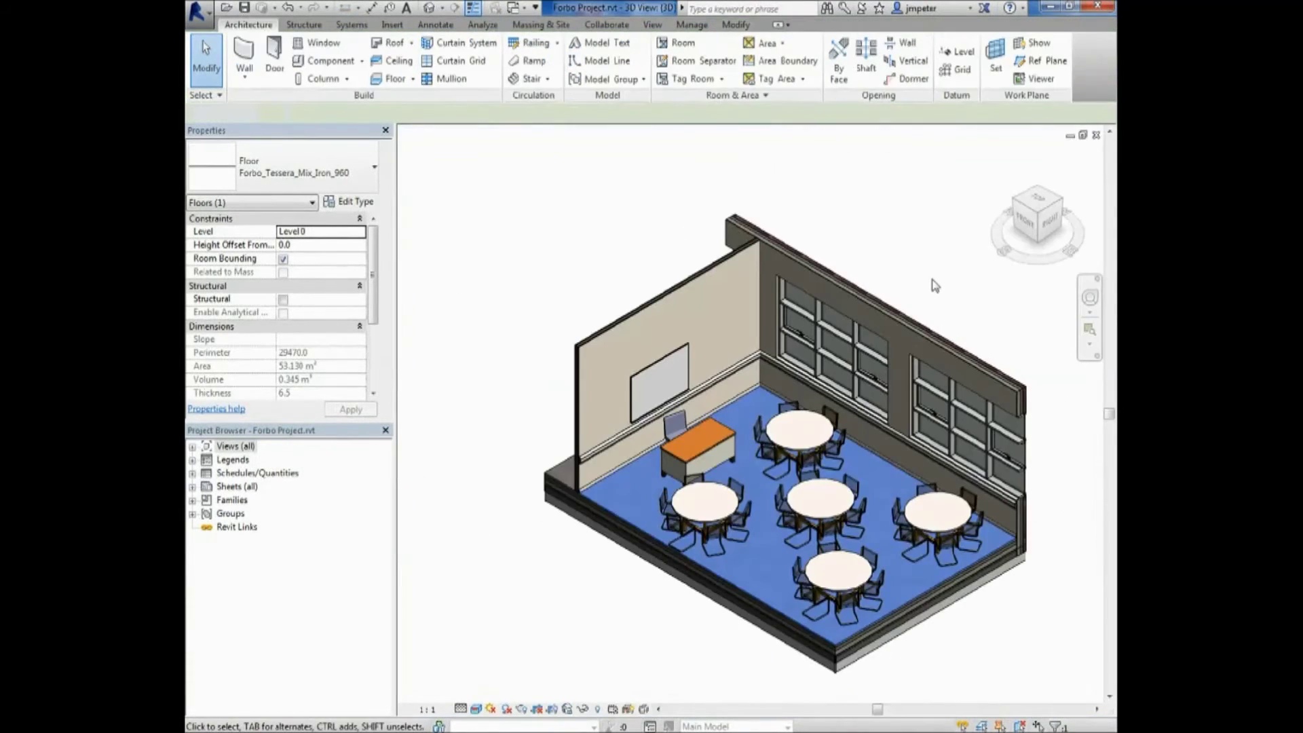
pyautogui.click(933, 285)
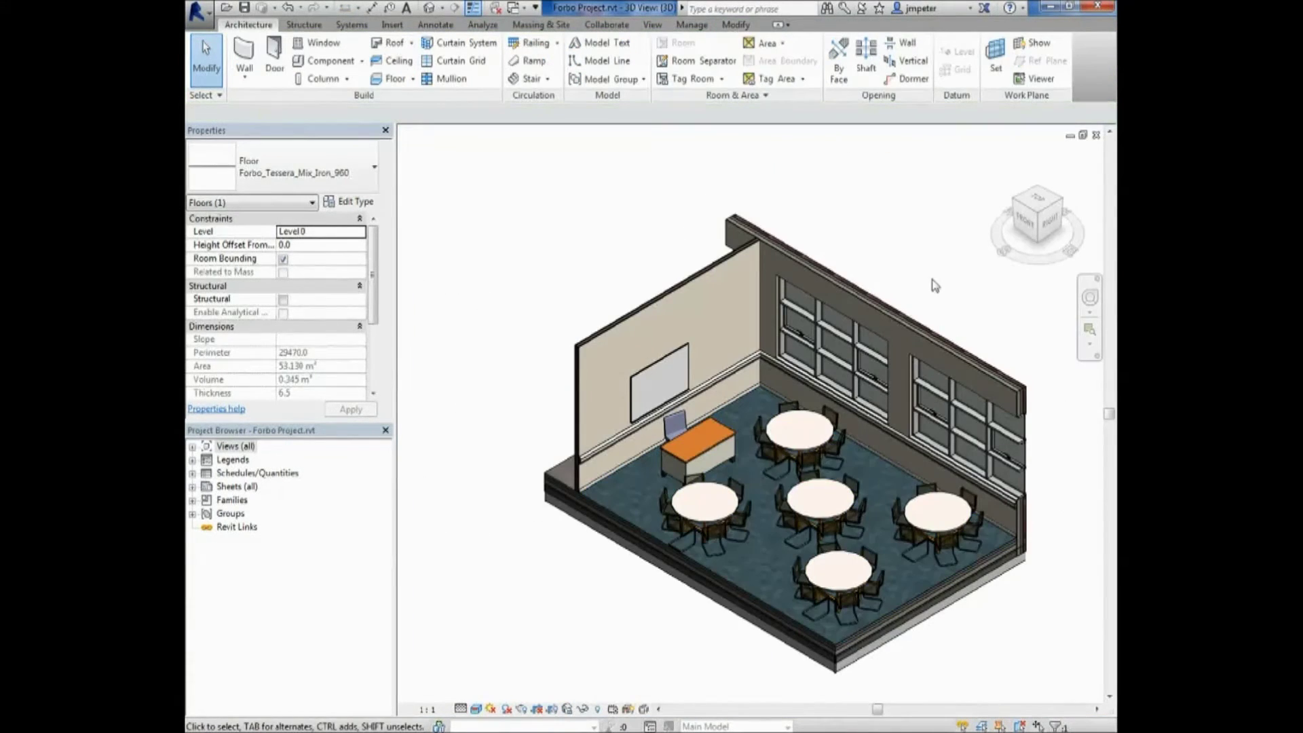
pyautogui.click(787, 447)
pyautogui.rightClick(784, 446)
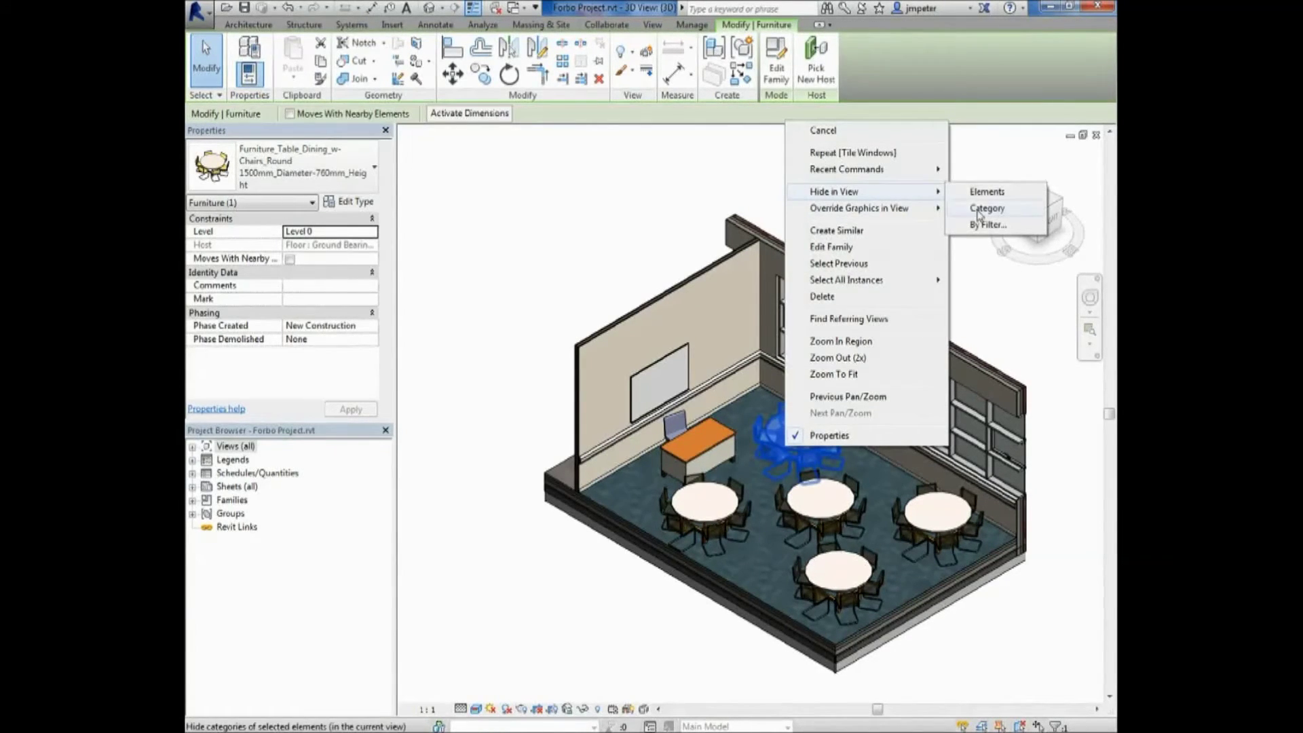
pyautogui.click(979, 214)
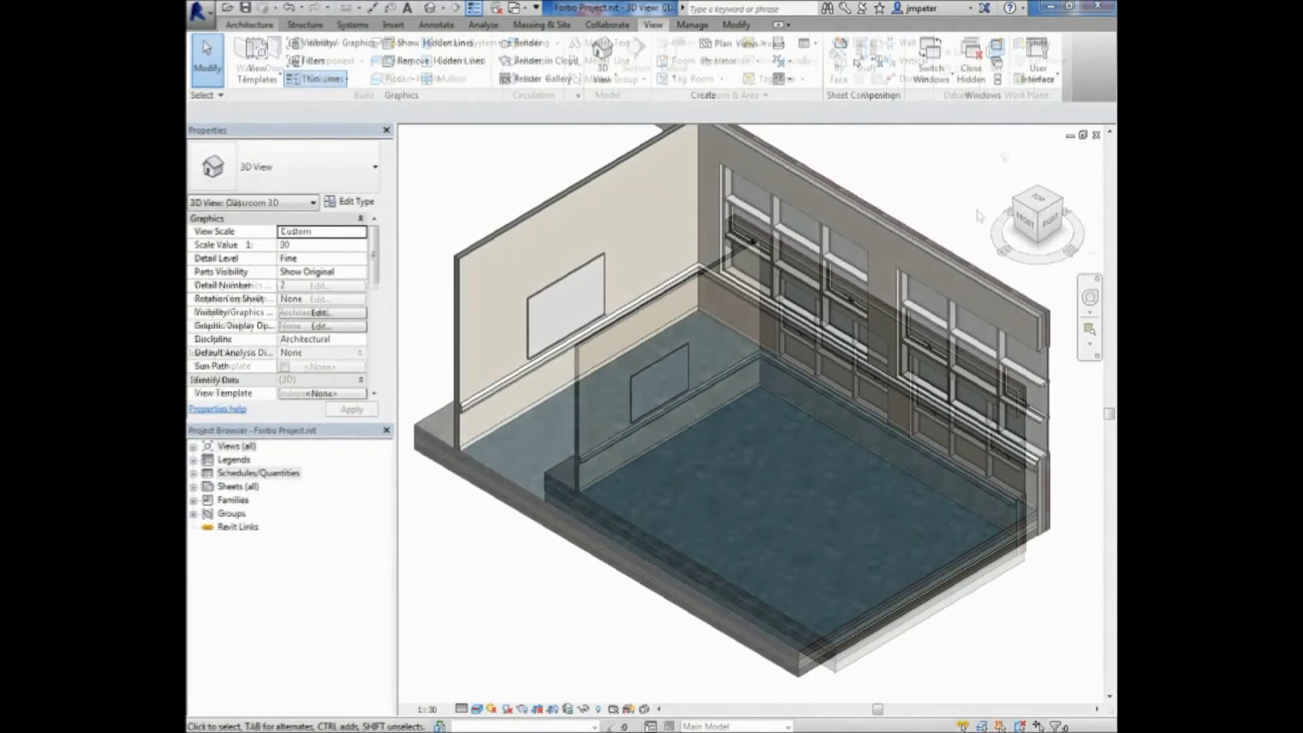
# Step: Change the classroom floor's type to Forbo_Tessera_Mix_Ruby_965, then deselect it
pyautogui.click(895, 597)
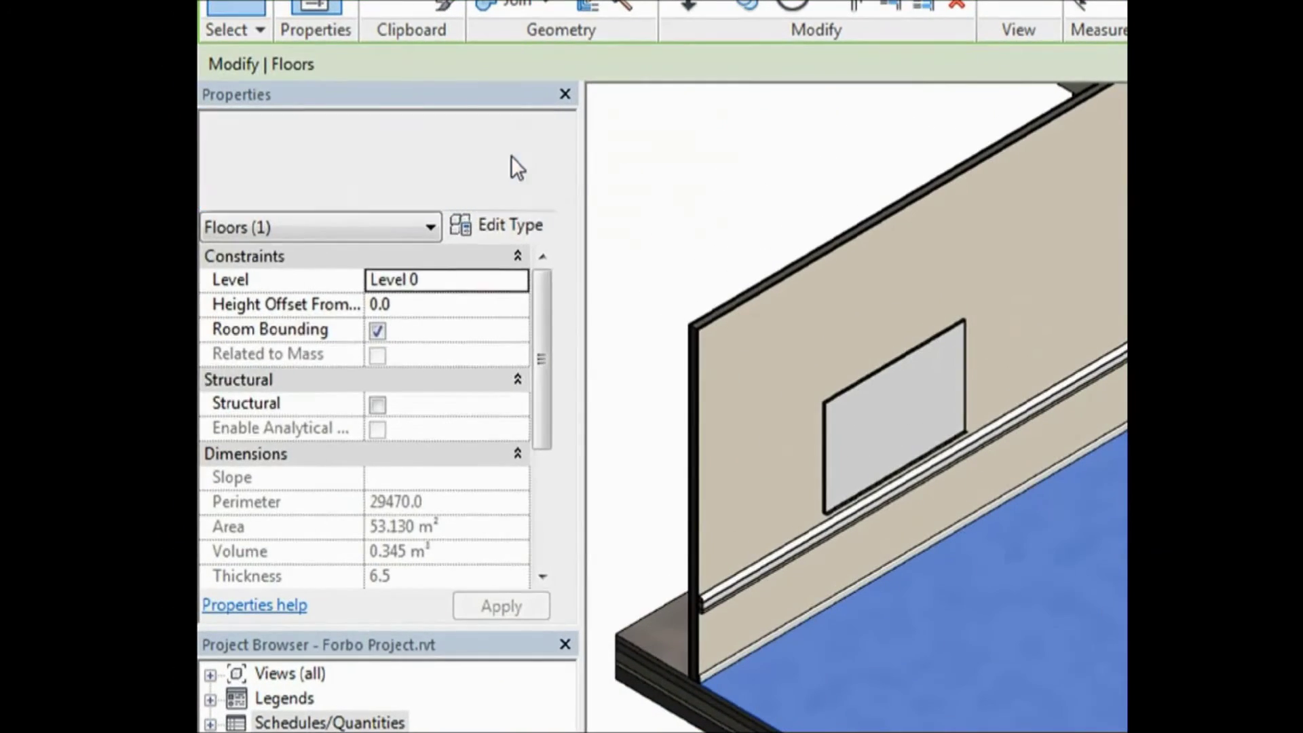
pyautogui.click(357, 163)
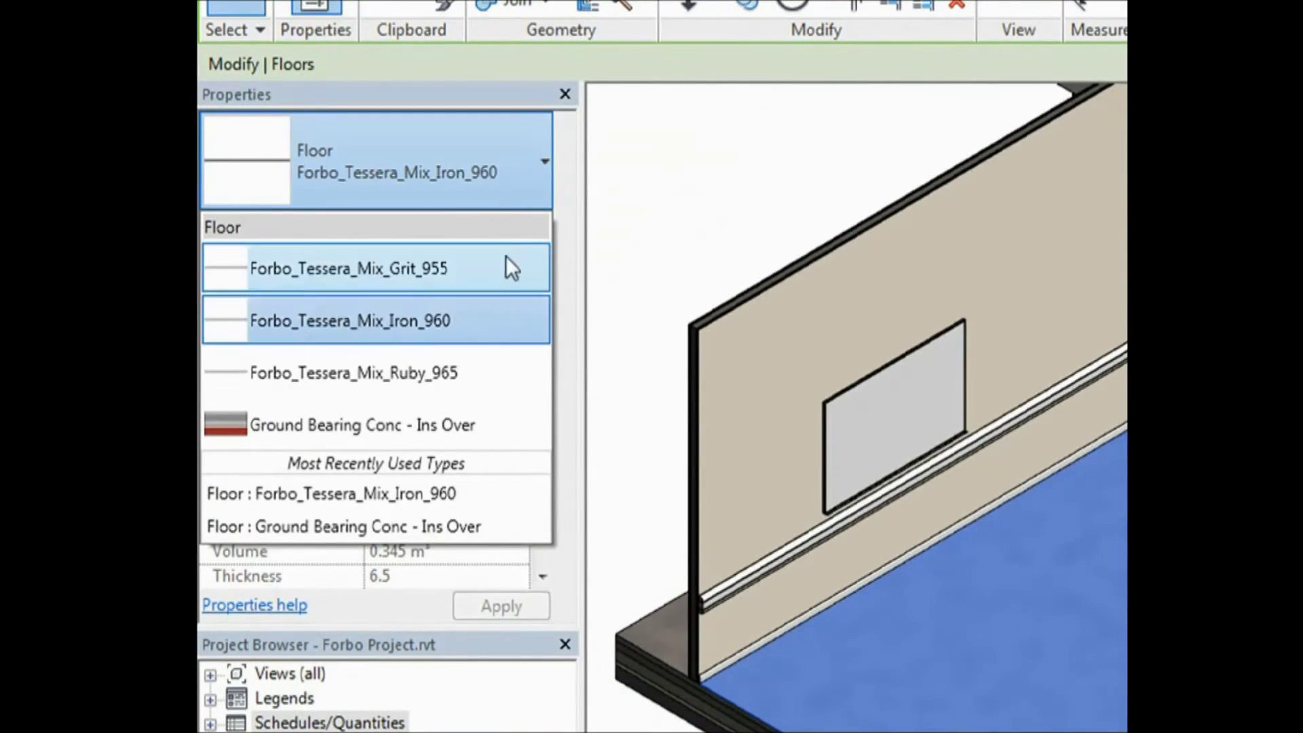
pyautogui.click(469, 372)
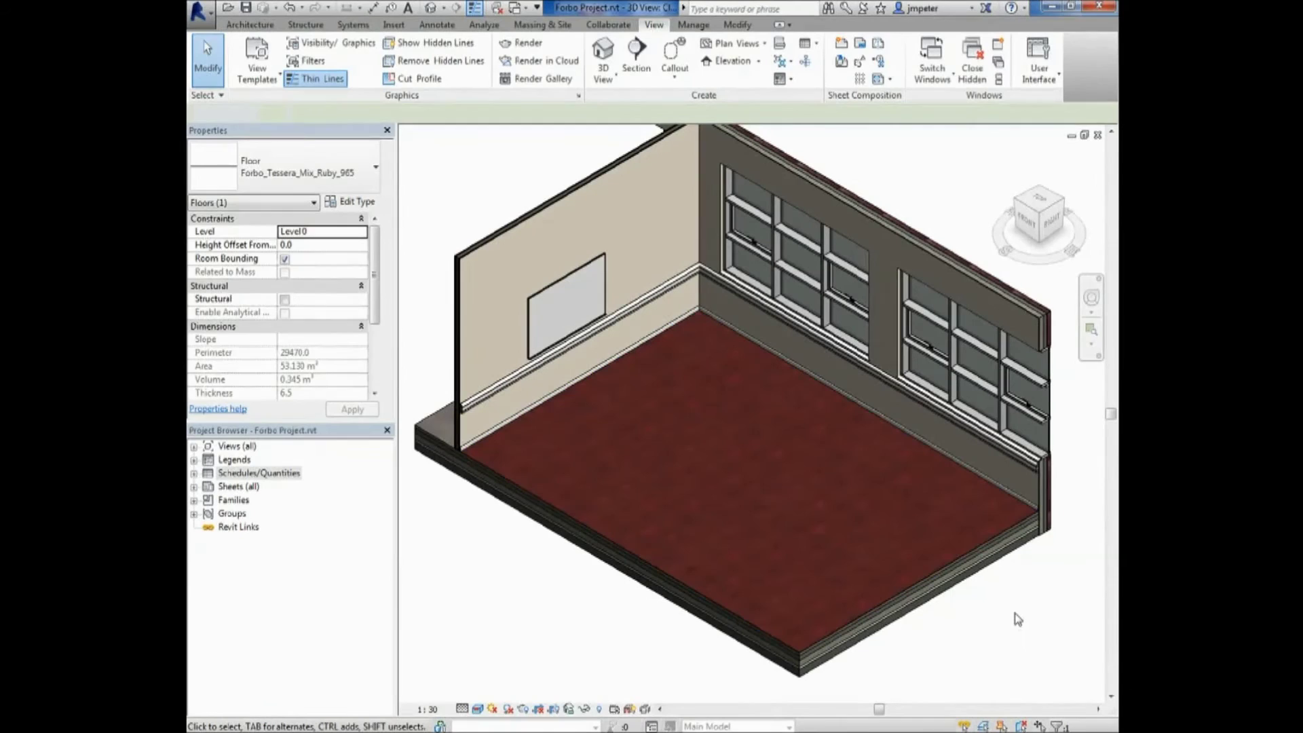
pyautogui.click(1018, 619)
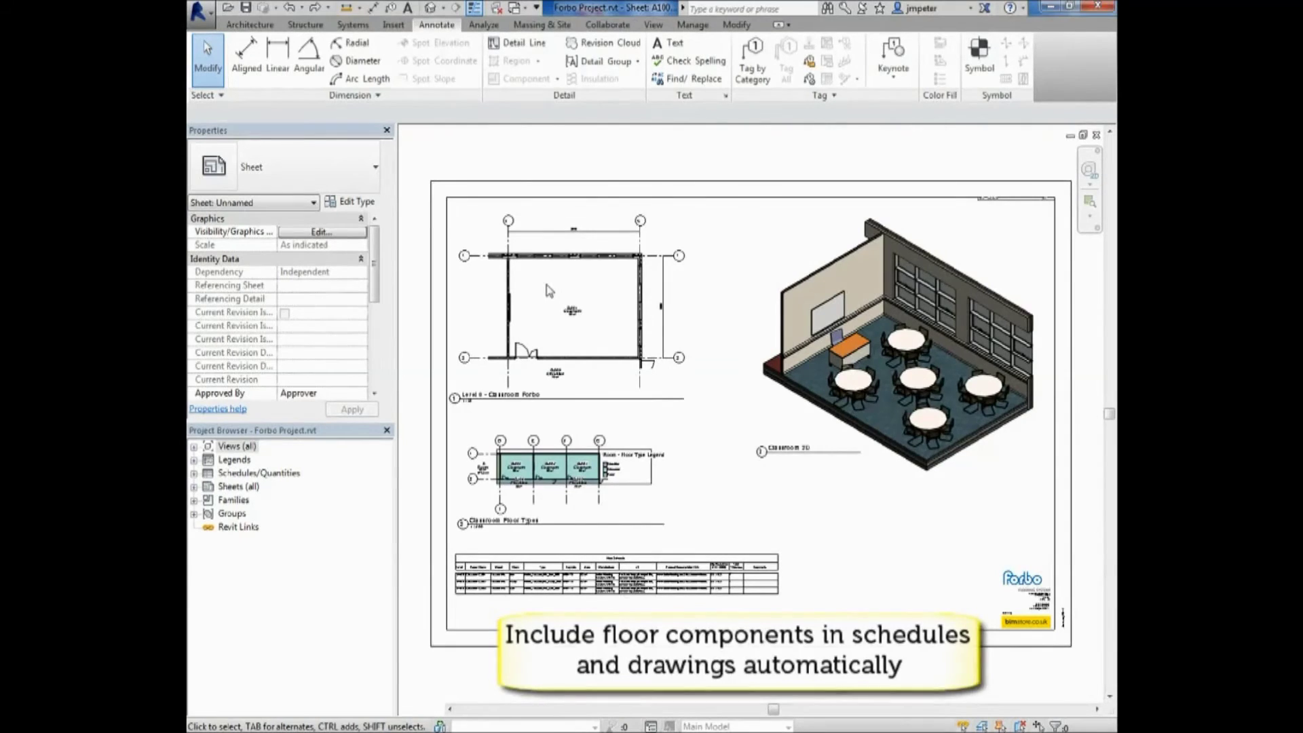
# Step: Activate the sheet's floor plan and tag the floor with its Forbo_Tessera_Mix_Iron_960 type
pyautogui.scroll(5, 548, 291)
pyautogui.rightClick(774, 151)
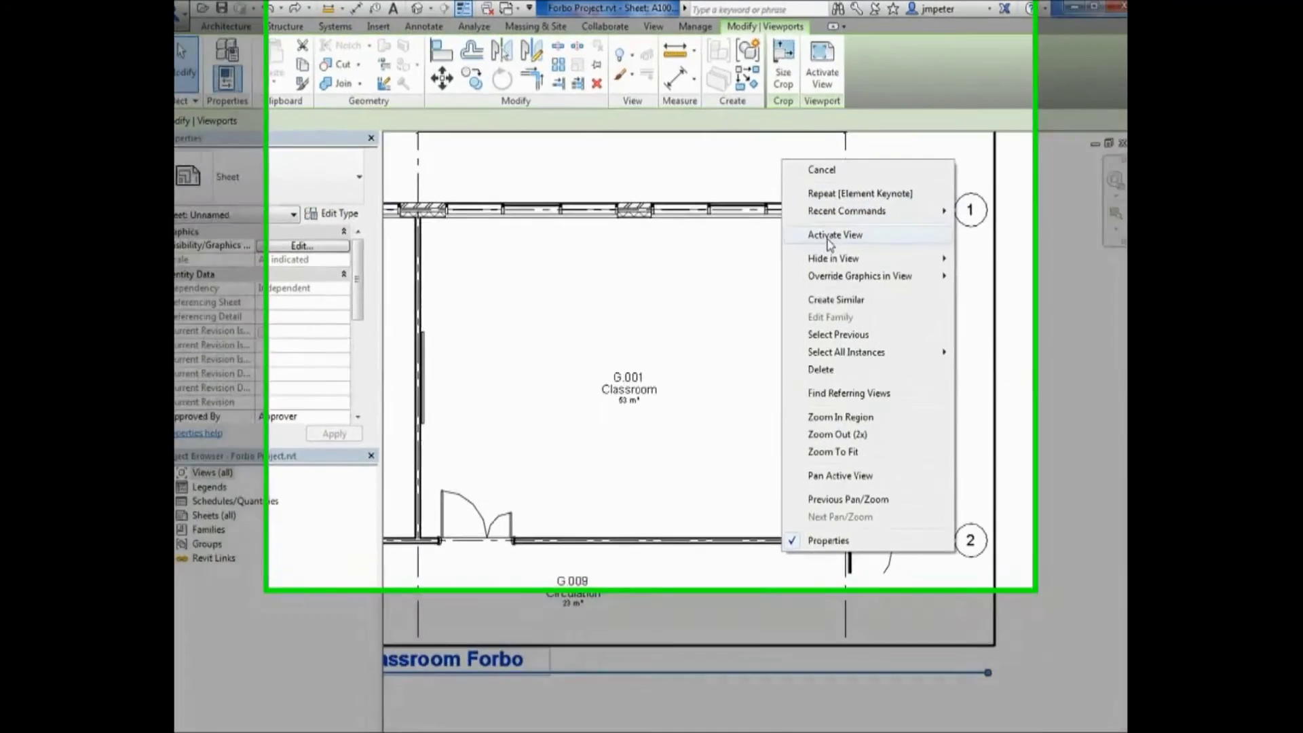
pyautogui.click(814, 226)
pyautogui.click(796, 105)
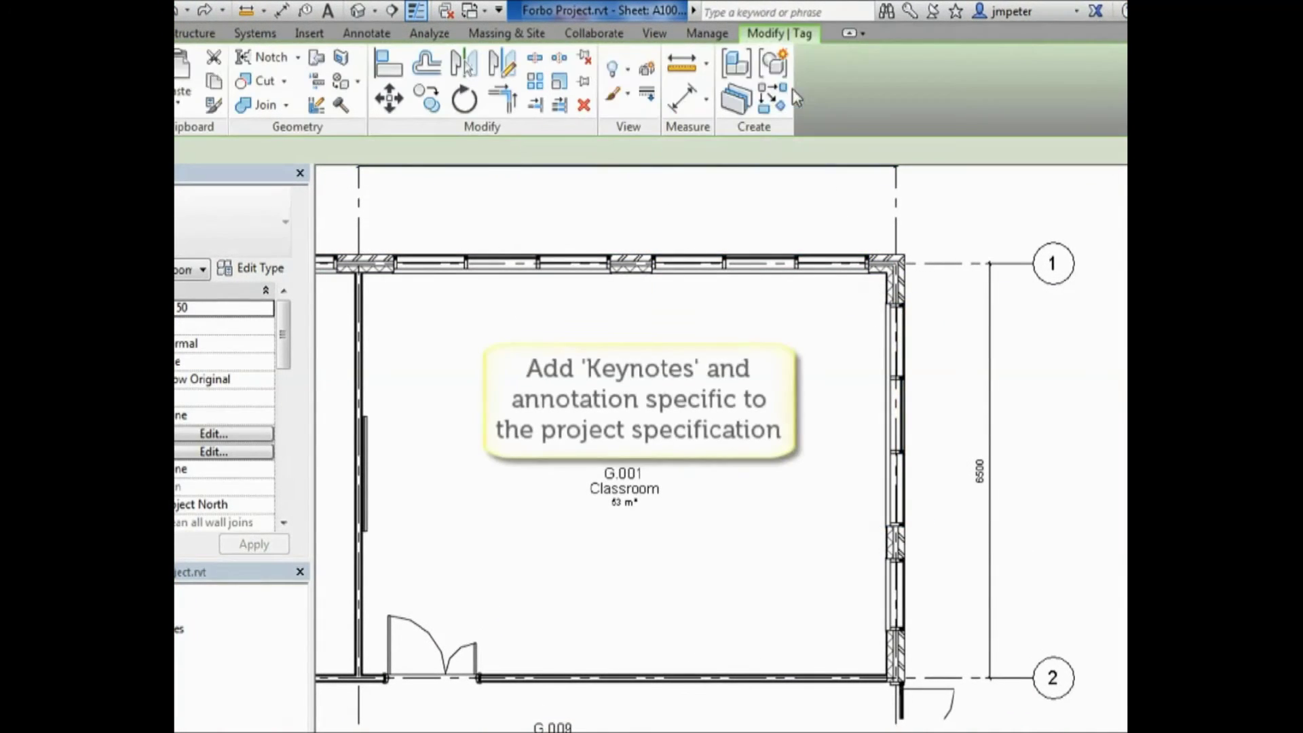
pyautogui.click(629, 303)
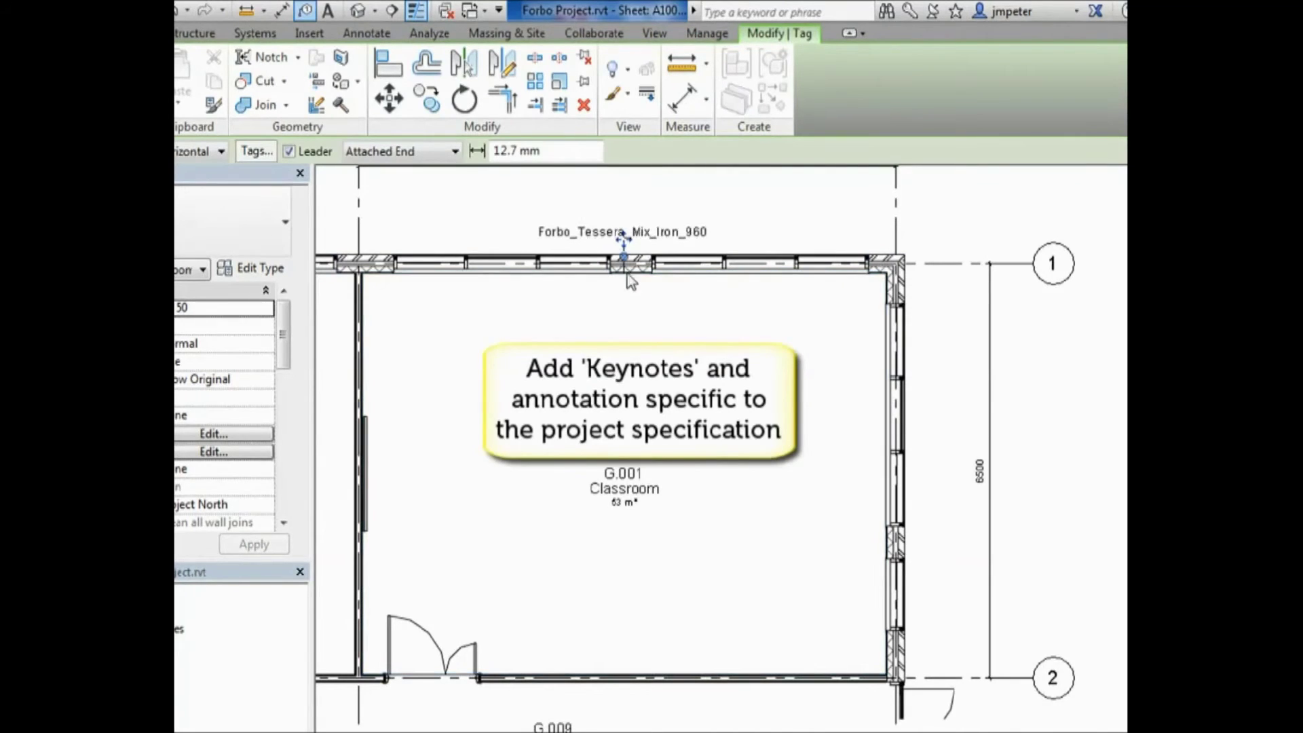
pyautogui.press('Escape')
# Step: Place an M50/170 Carpeting element keynote on the floor, then deactivate the plan view
pyautogui.click(974, 85)
pyautogui.click(980, 132)
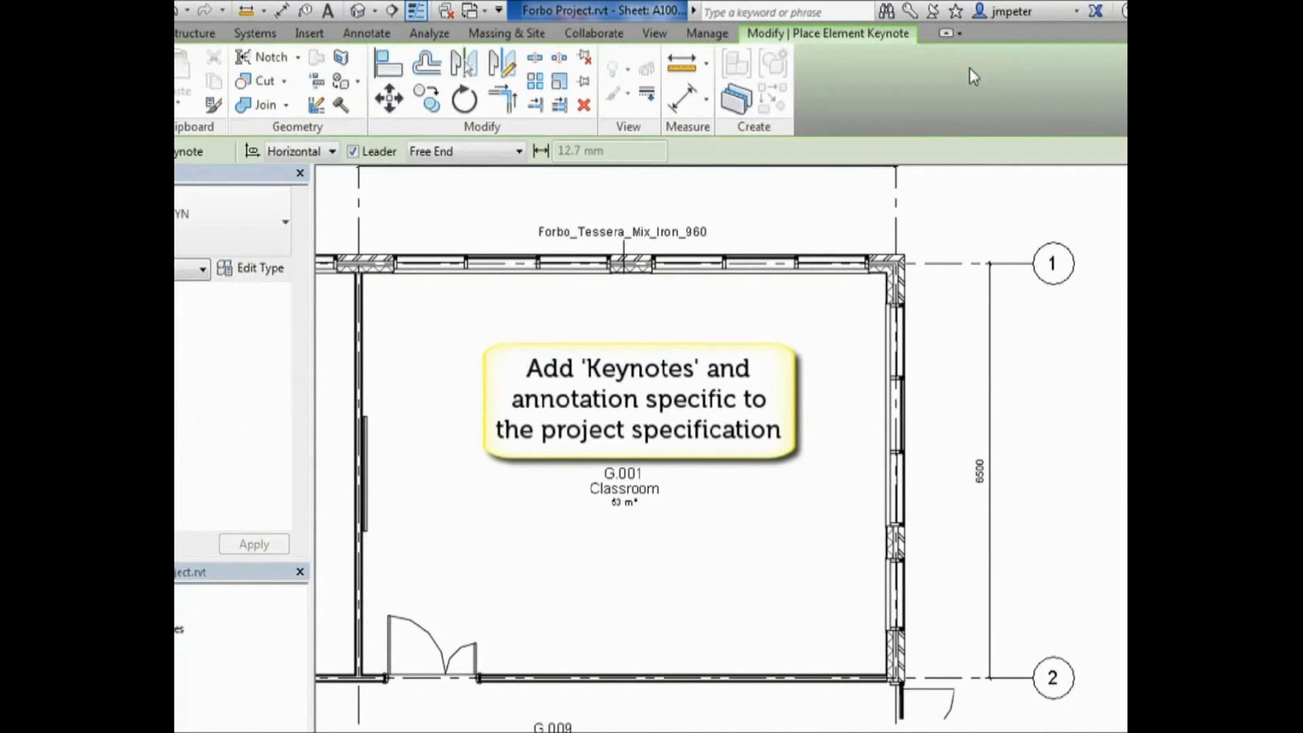
pyautogui.click(488, 323)
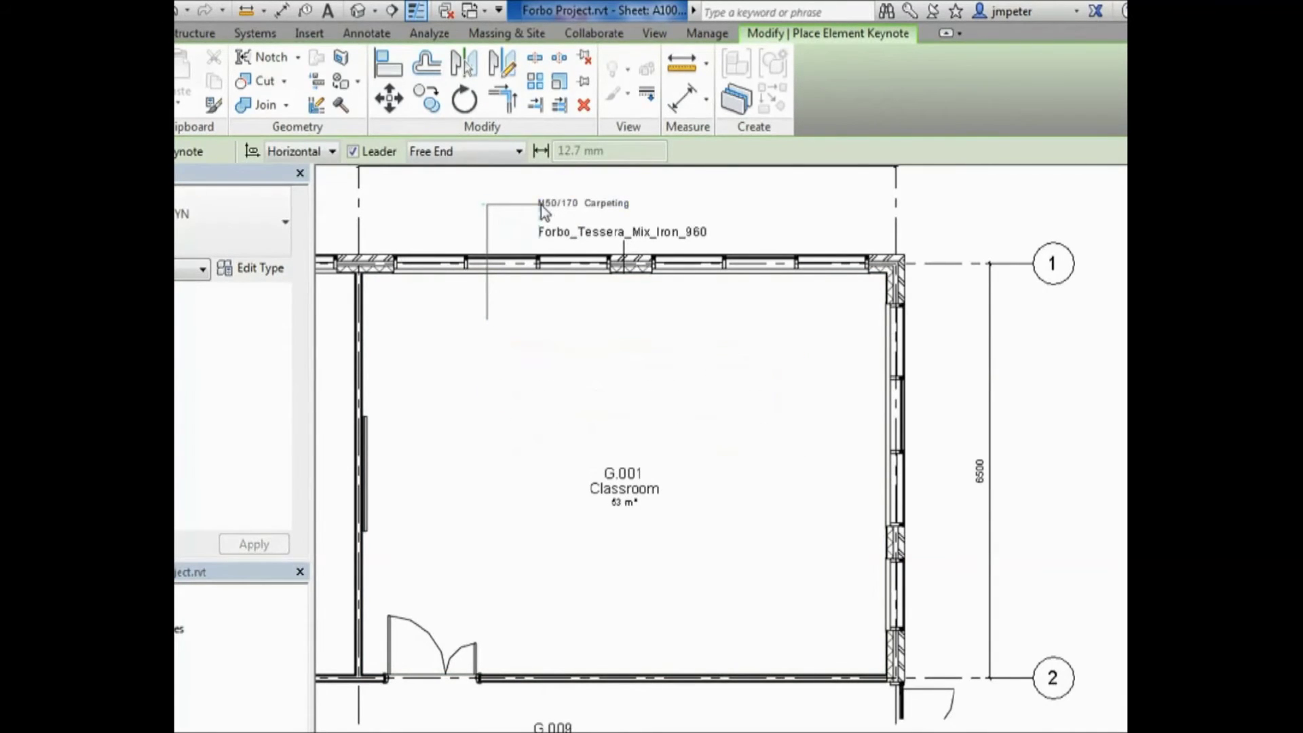
pyautogui.click(541, 205)
pyautogui.press('Escape')
pyautogui.rightClick(1084, 218)
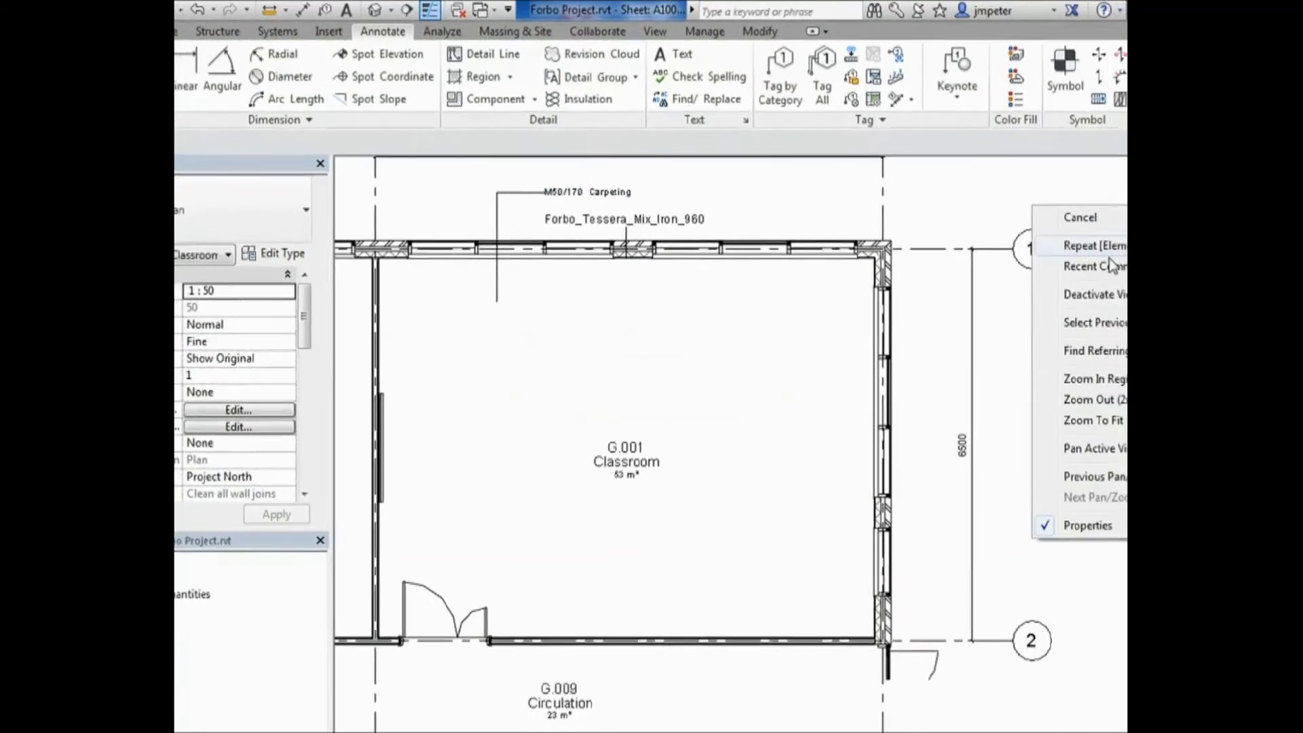
pyautogui.click(1112, 304)
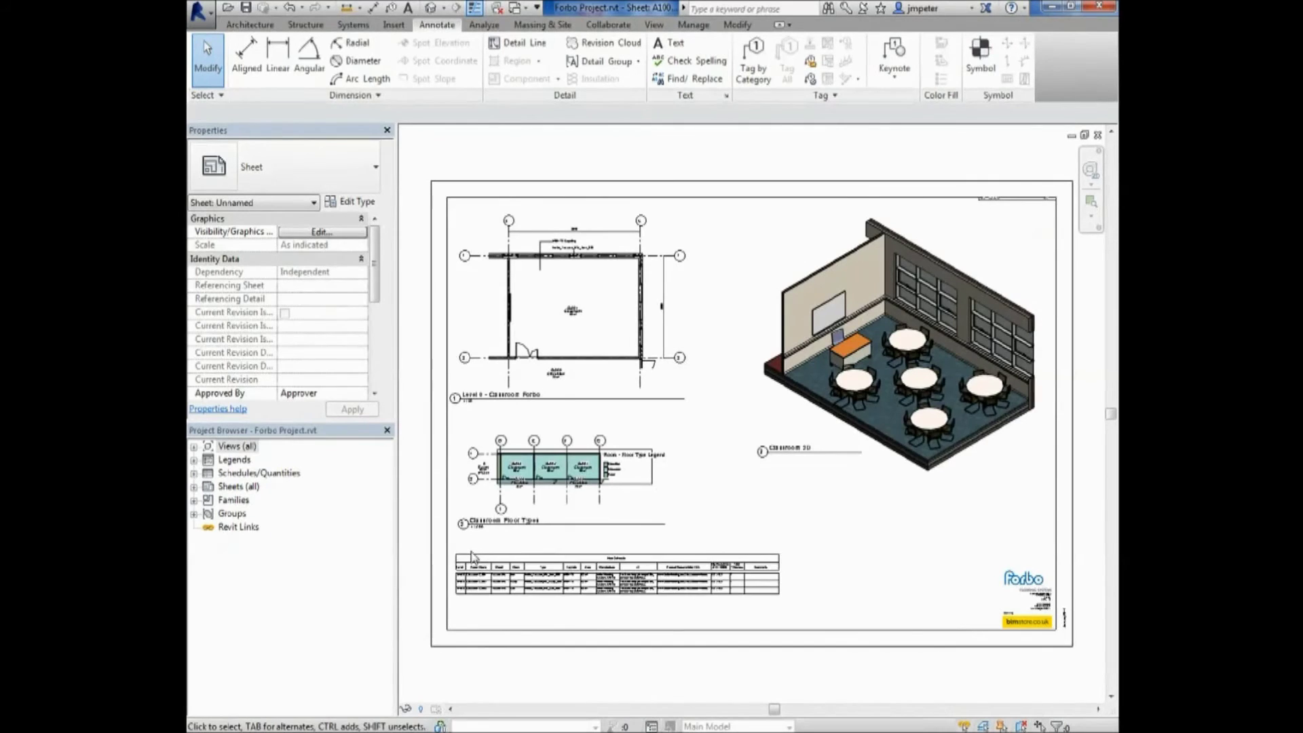
pyautogui.scroll(4, 473, 556)
pyautogui.moveTo(450, 523); pyautogui.dragTo(455, 349, button='middle')
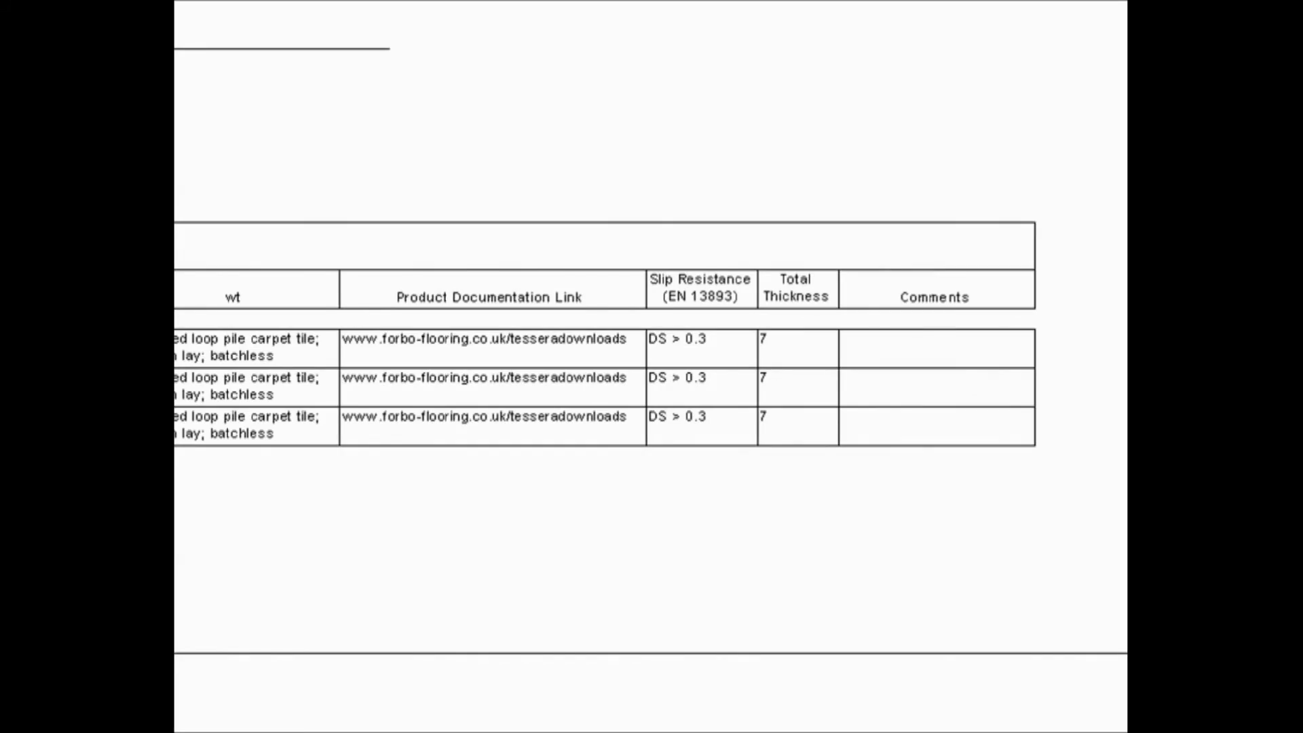
pyautogui.scroll(-5, 1045, 625)
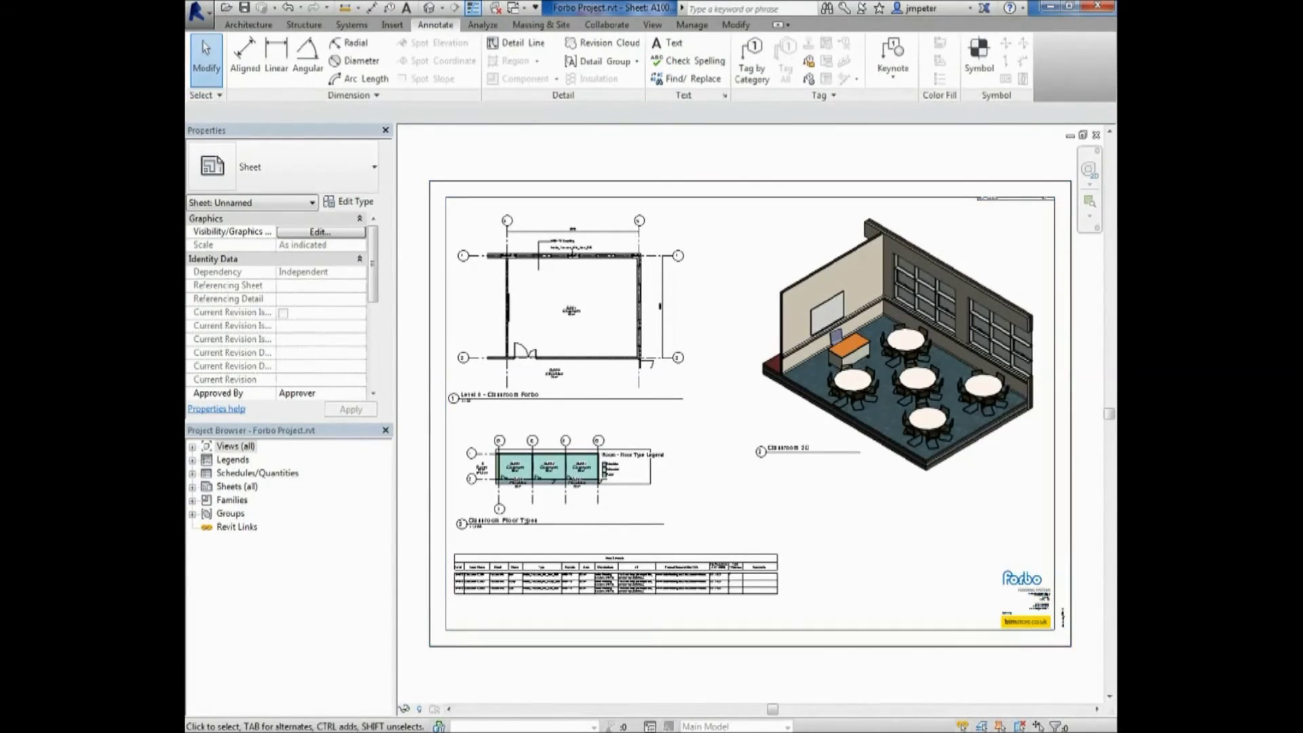